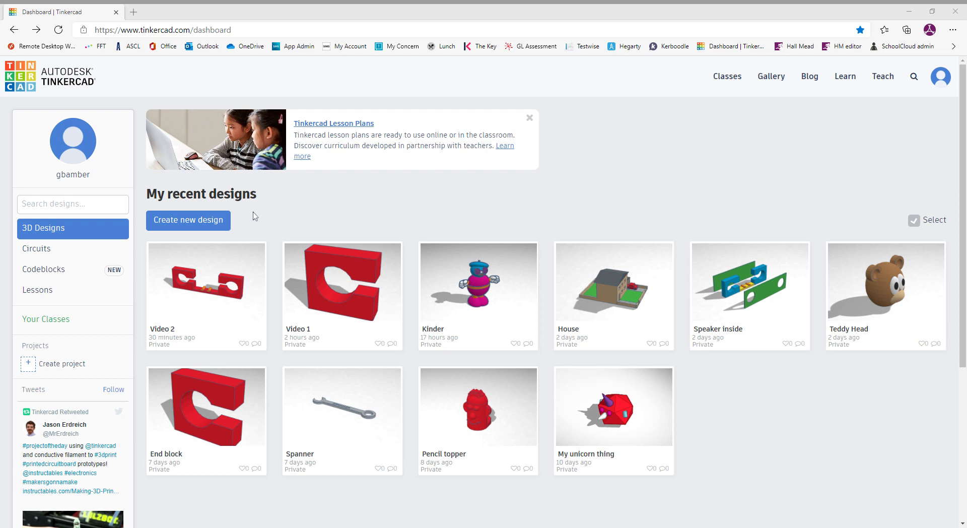
# Create a new blank 3D design and look at the empty workplane from the right side, the top and a corner.
pyautogui.click(202, 220)
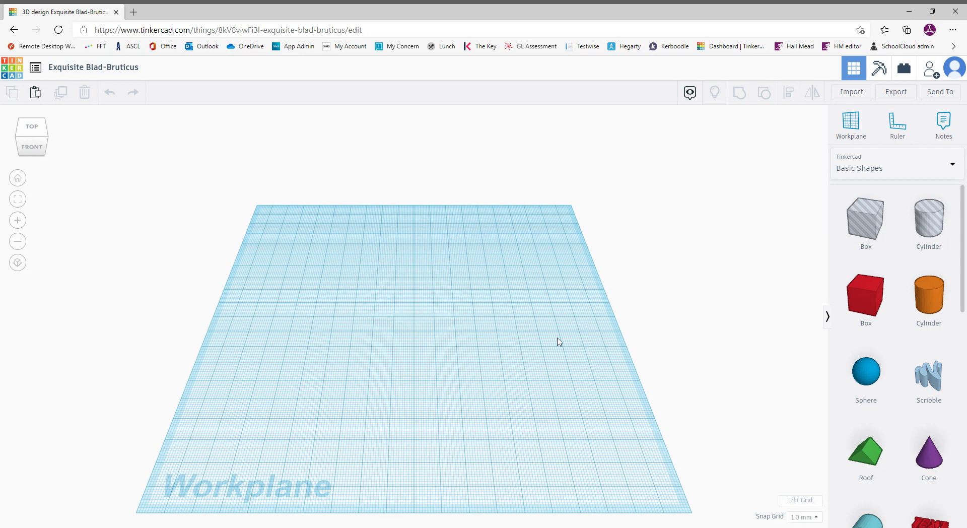
pyautogui.moveTo(559, 340)
pyautogui.mouseDown(button='right')
pyautogui.moveTo(529, 356)
pyautogui.moveTo(499, 319)
pyautogui.moveTo(516, 346)
pyautogui.moveTo(568, 326)
pyautogui.mouseUp(button='right')
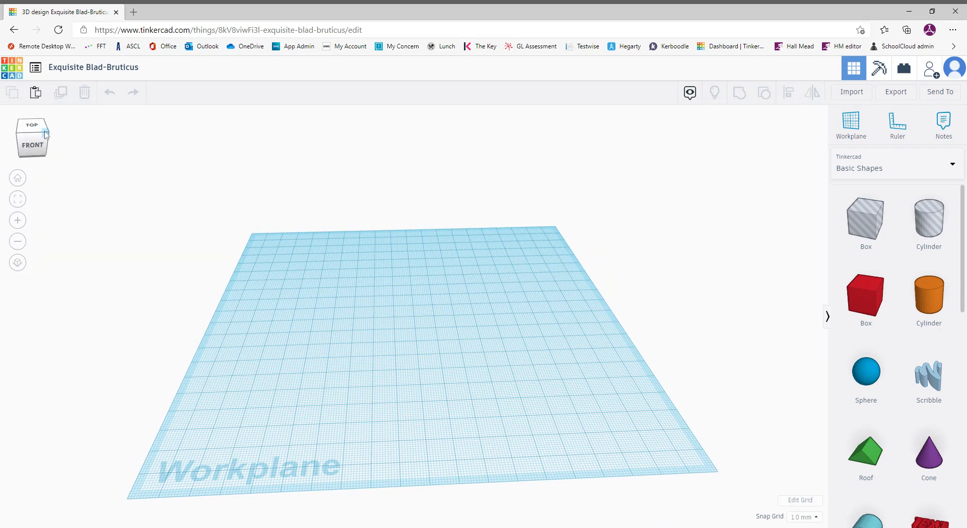
pyautogui.moveTo(48, 132); pyautogui.dragTo(33, 133)
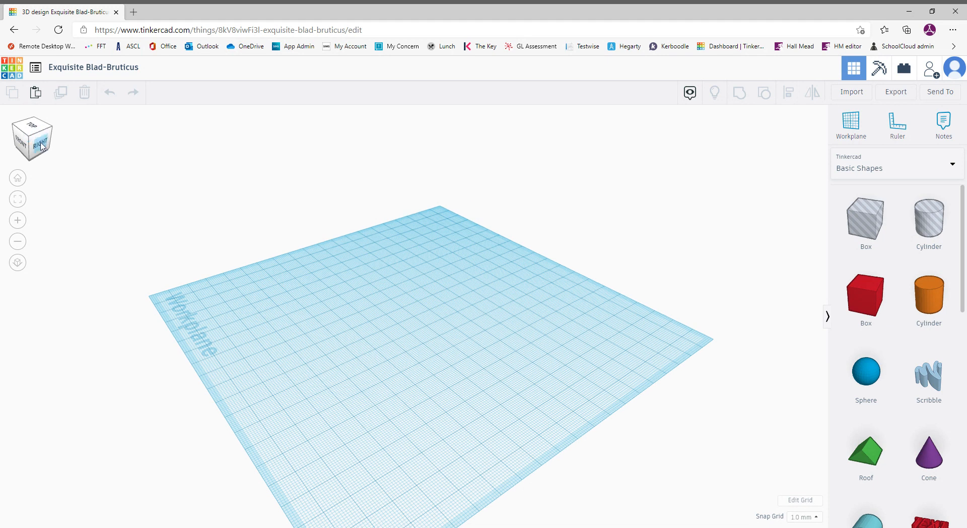
pyautogui.click(41, 146)
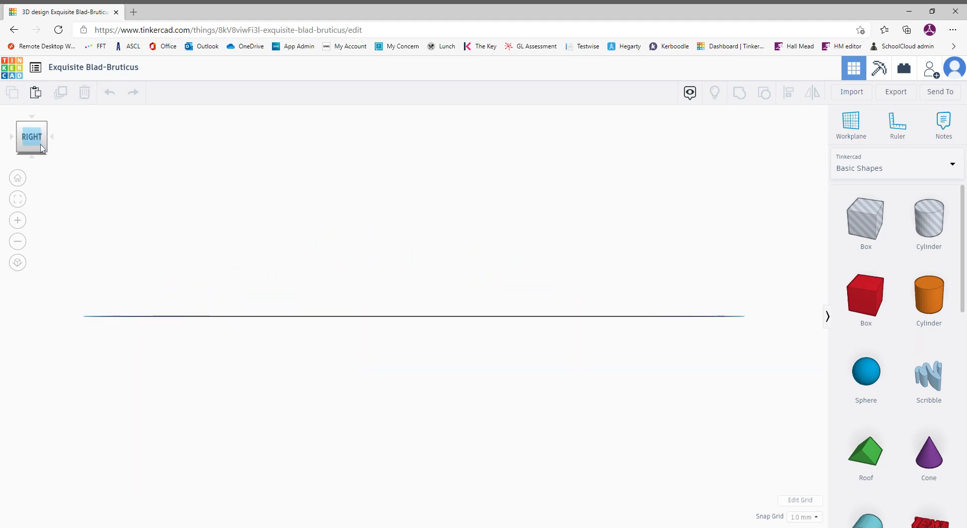
pyautogui.click(34, 122)
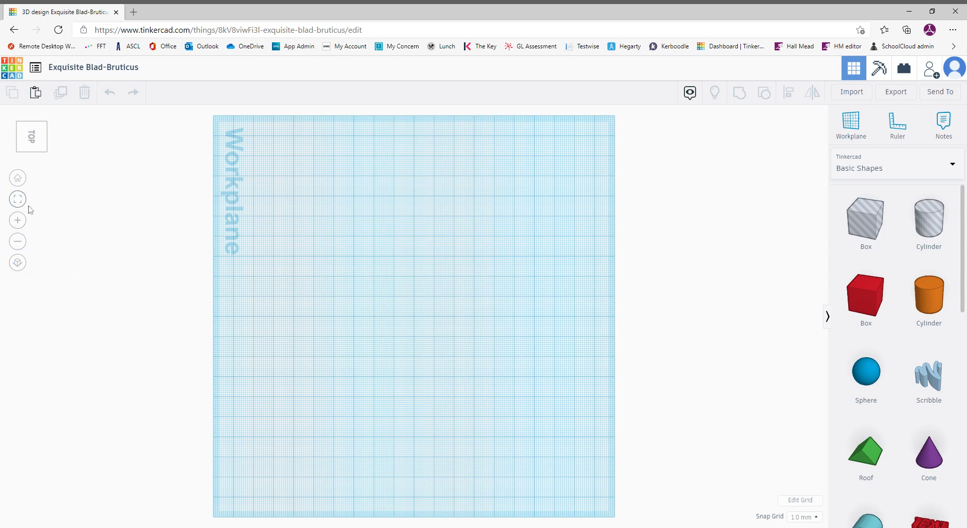
pyautogui.click(47, 147)
pyautogui.moveTo(47, 147)
pyautogui.mouseDown()
pyautogui.moveTo(31, 147)
pyautogui.moveTo(57, 145)
pyautogui.mouseUp()
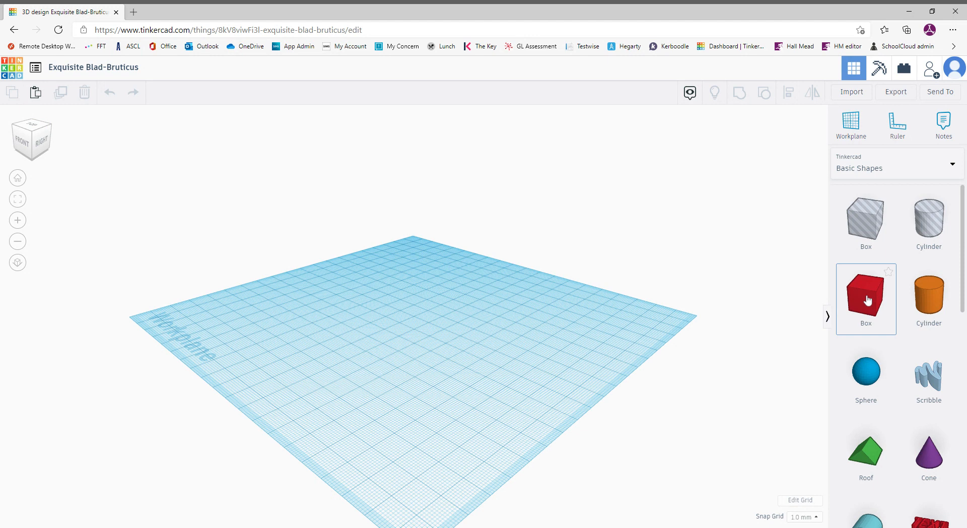
# Place a solid box at the middle of the workplane and set its height to 75 mm.
pyautogui.moveTo(742, 307); pyautogui.dragTo(417, 328)
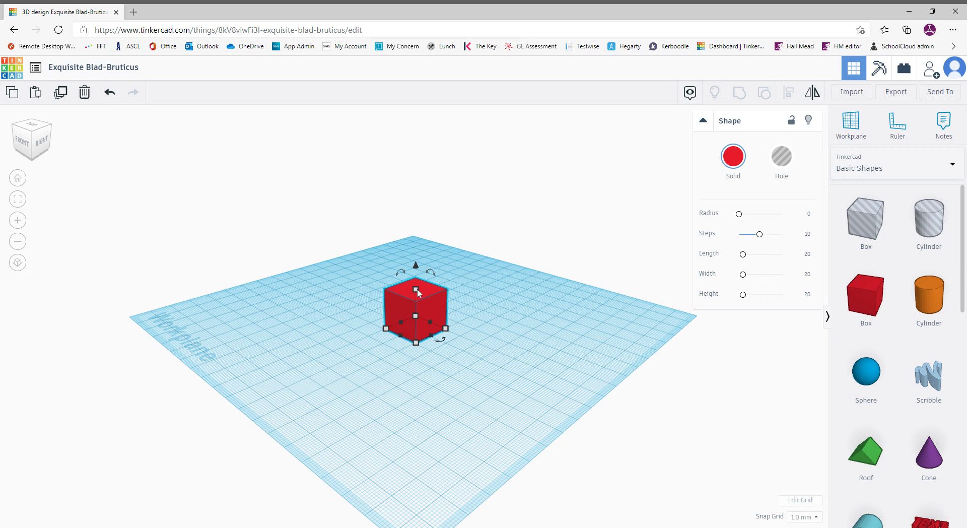
pyautogui.moveTo(416, 290)
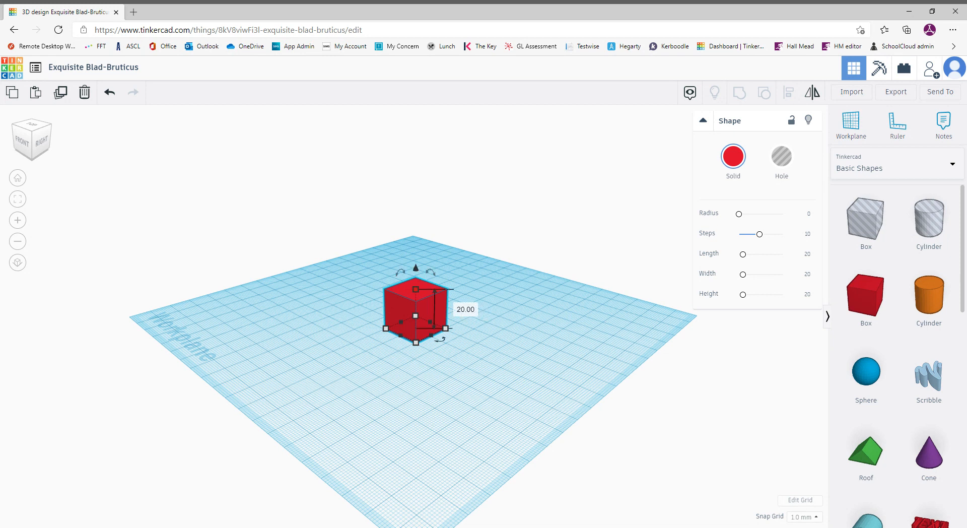
pyautogui.click(464, 309)
pyautogui.write('75')
pyautogui.press('Return')
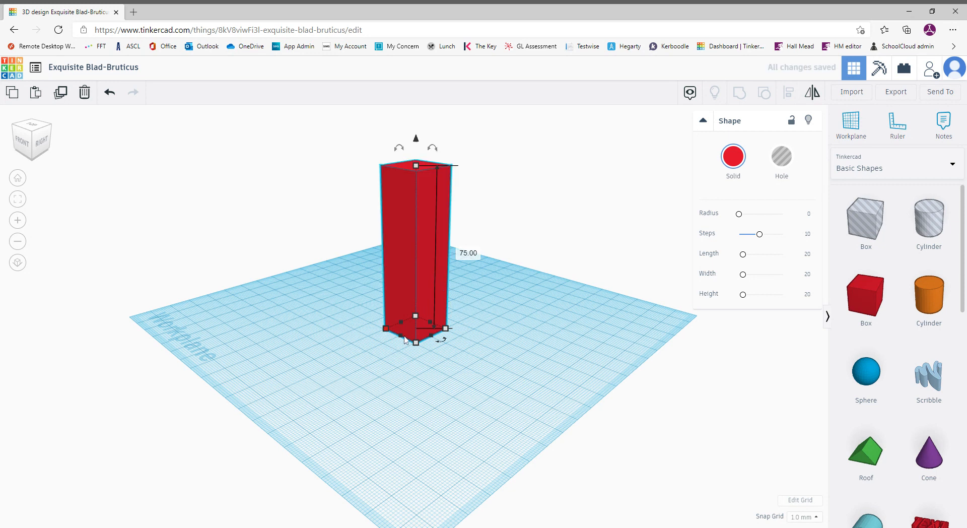
# Set the box's base dimensions to 45 mm by 30 mm.
pyautogui.moveTo(416, 344)
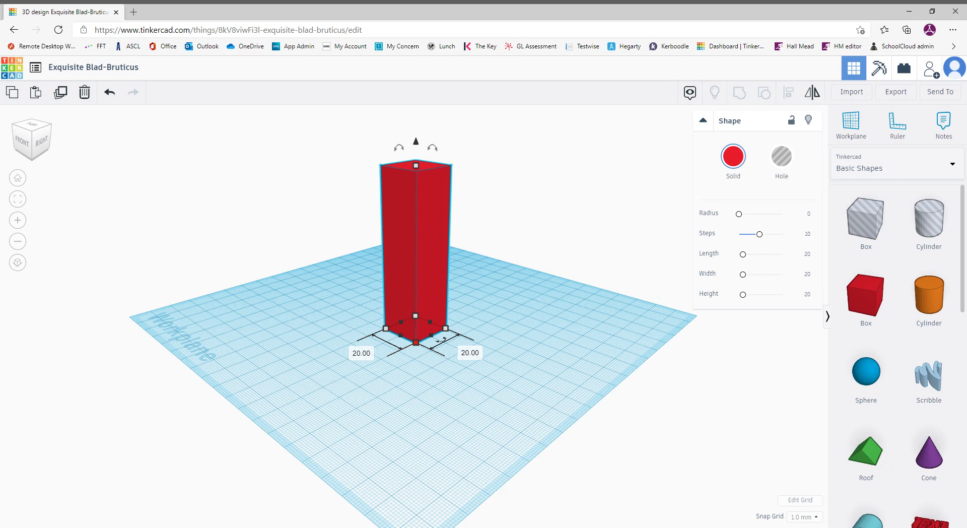
pyautogui.click(362, 353)
pyautogui.write('45')
pyautogui.press('Return')
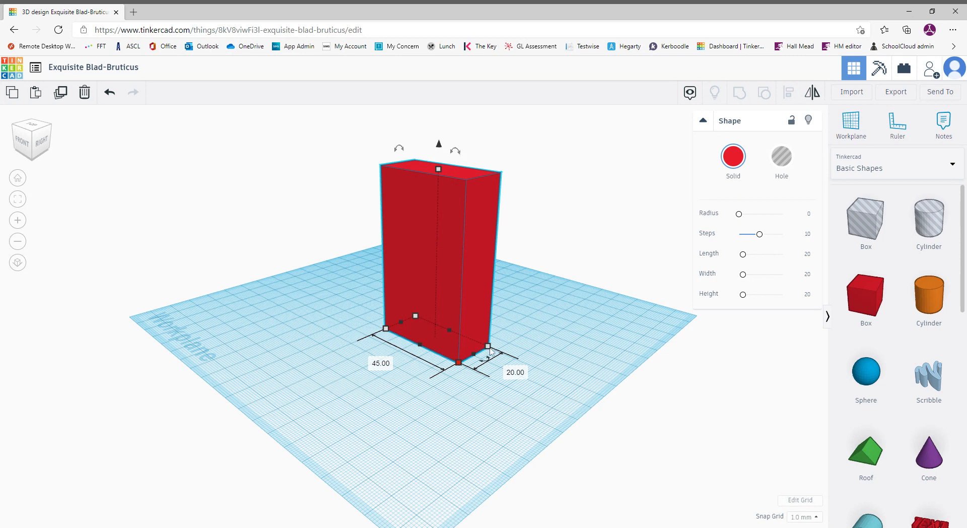
pyautogui.click(512, 373)
pyautogui.write('30')
pyautogui.press('Return')
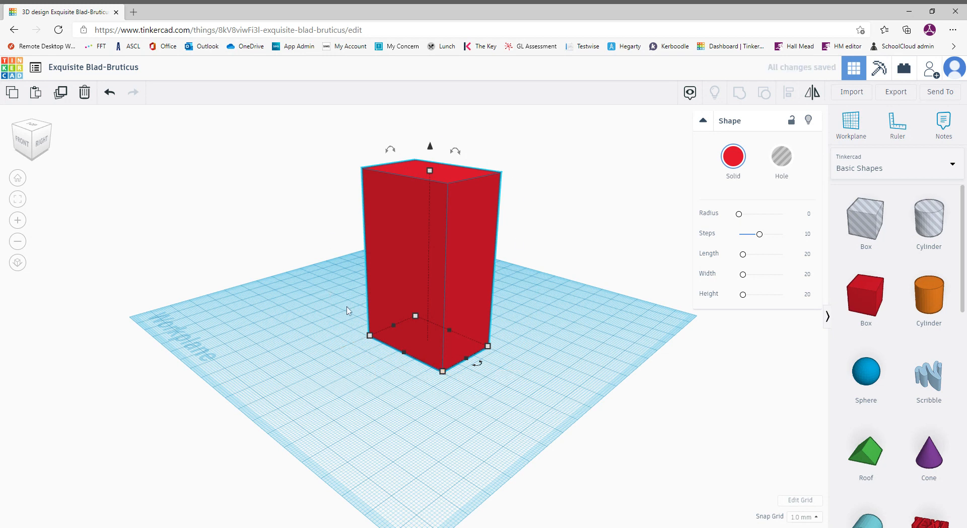
# Place a new workplane on the top face of the box.
pyautogui.moveTo(539, 300)
pyautogui.mouseDown(button='right')
pyautogui.moveTo(530, 335)
pyautogui.moveTo(533, 295)
pyautogui.mouseUp(button='right')
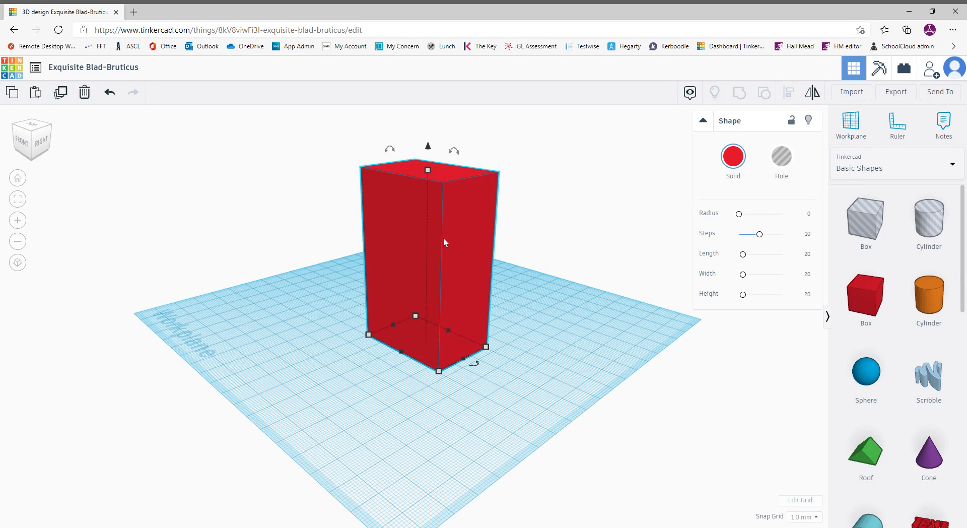
pyautogui.moveTo(440, 371)
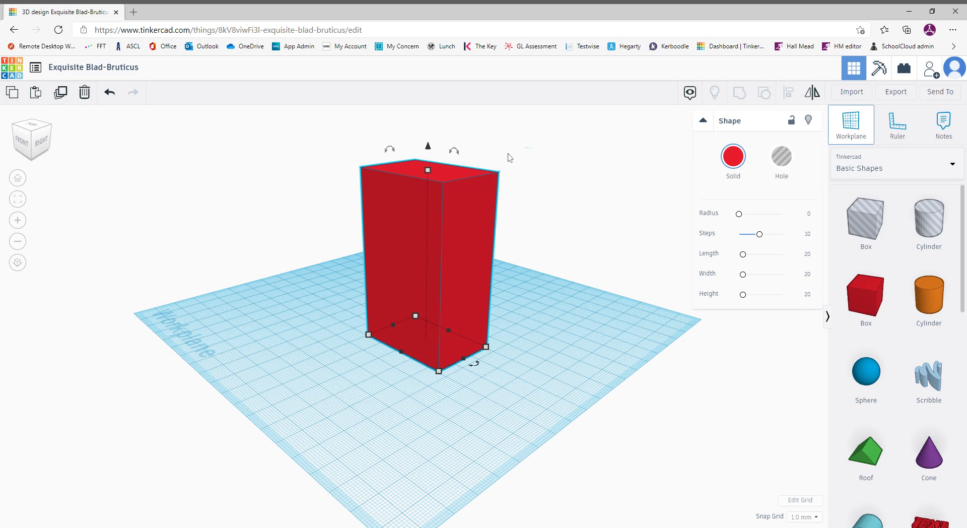
pyautogui.click(426, 172)
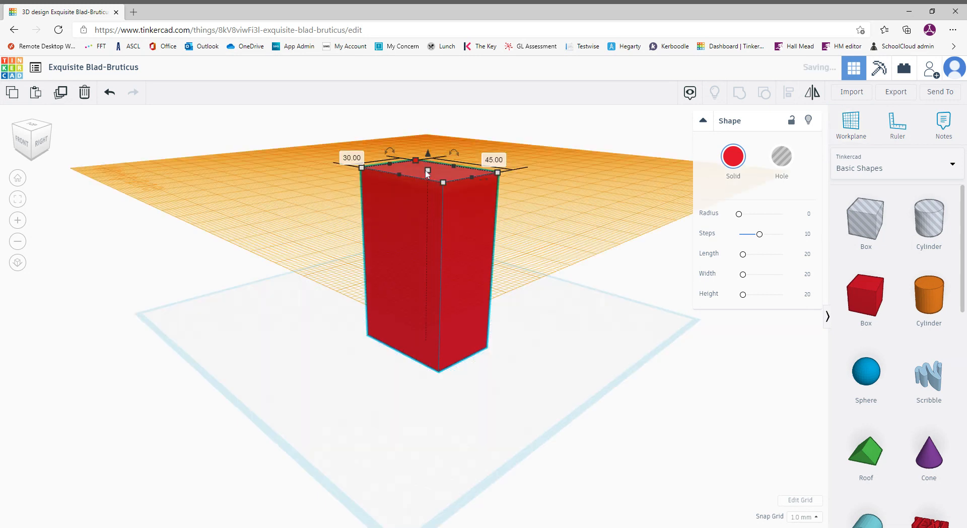
# Place a cylinder hole near the middle of the box's top face.
pyautogui.moveTo(534, 344); pyautogui.dragTo(529, 418, button='right')
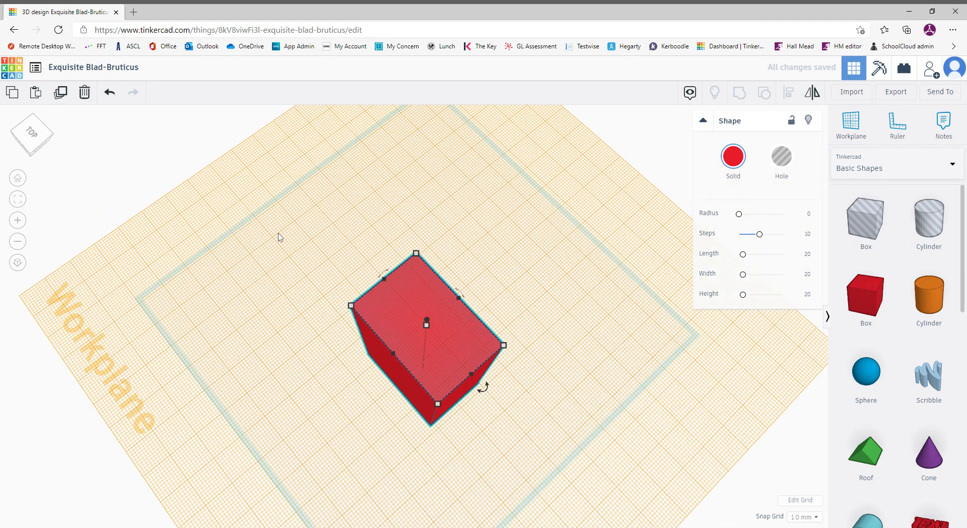
pyautogui.click(34, 135)
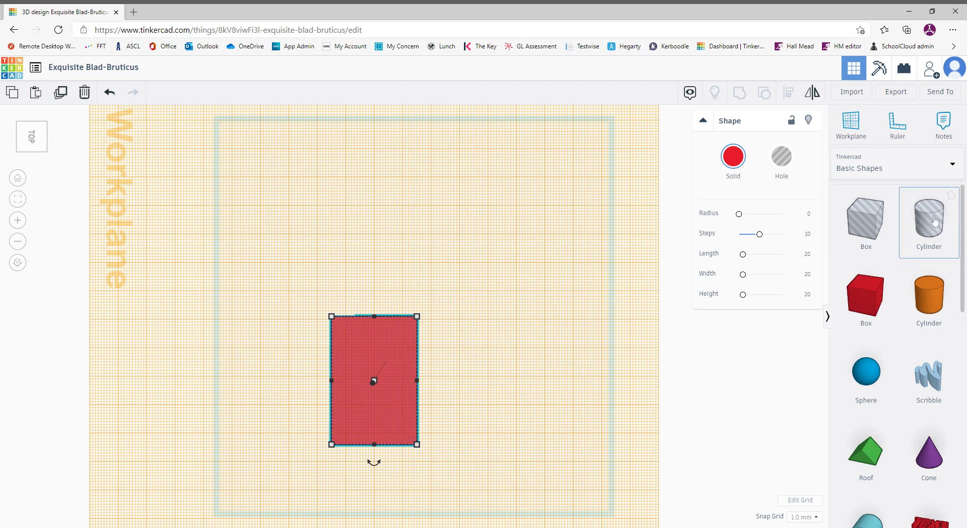
pyautogui.moveTo(929, 221); pyautogui.dragTo(380, 371)
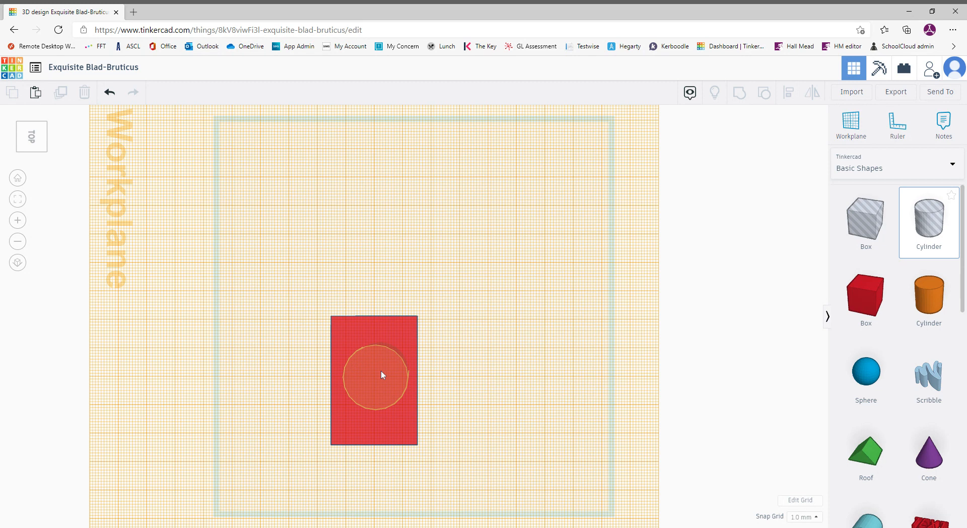
pyautogui.moveTo(381, 371); pyautogui.dragTo(381, 371)
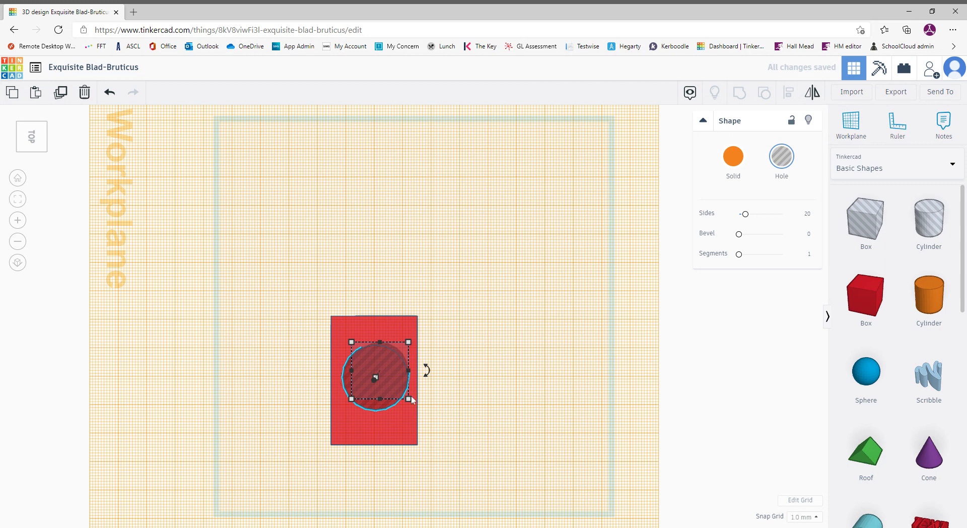
# Set both base dimensions of the cylinder hole to 8 mm.
pyautogui.moveTo(455, 424); pyautogui.dragTo(531, 352, button='right')
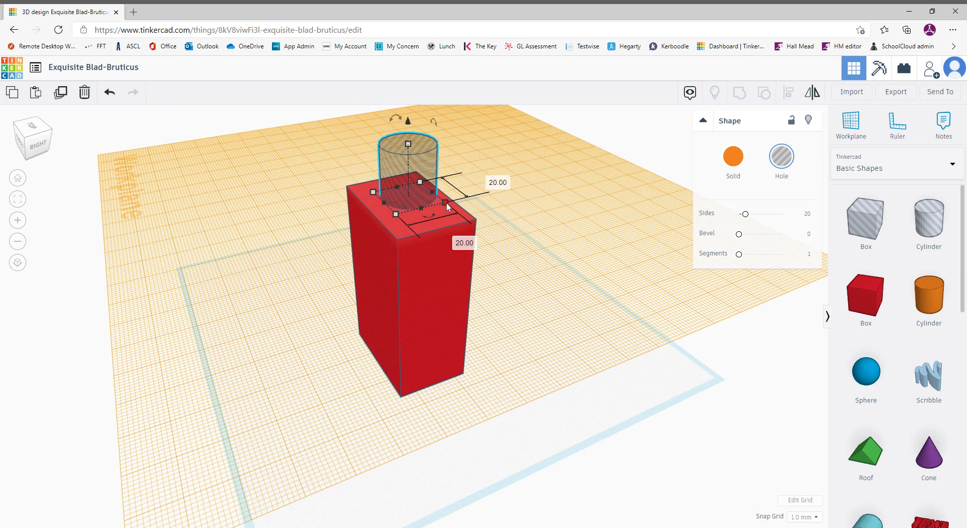
pyautogui.click(454, 240)
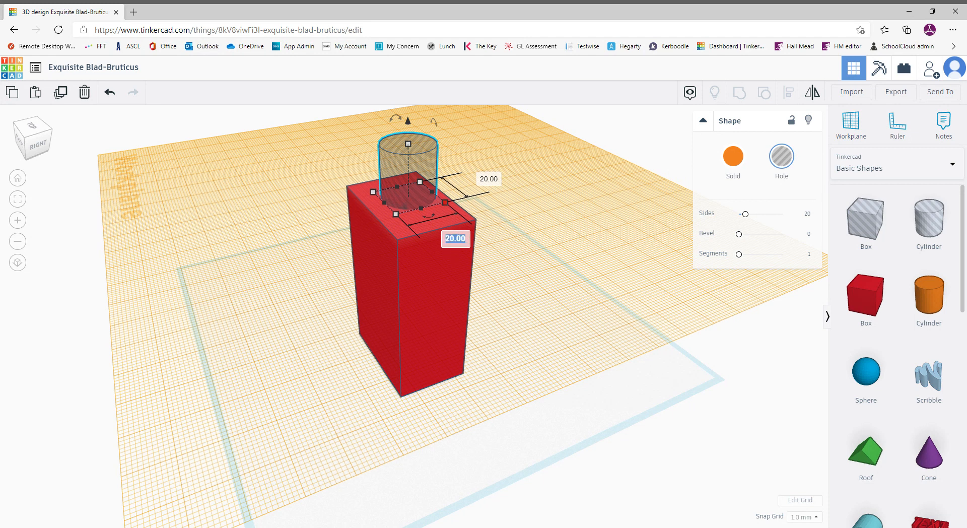
pyautogui.write('8')
pyautogui.click(485, 184)
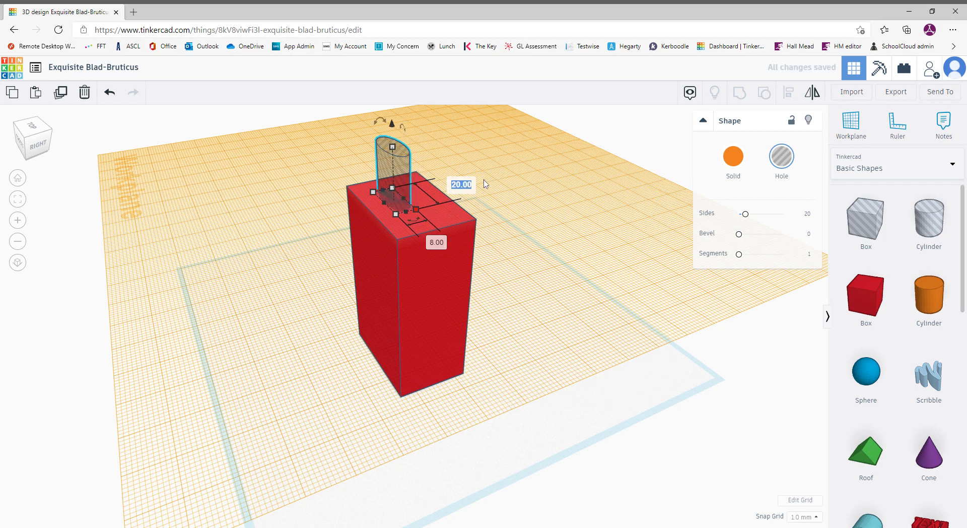
pyautogui.write('8')
pyautogui.press('Return')
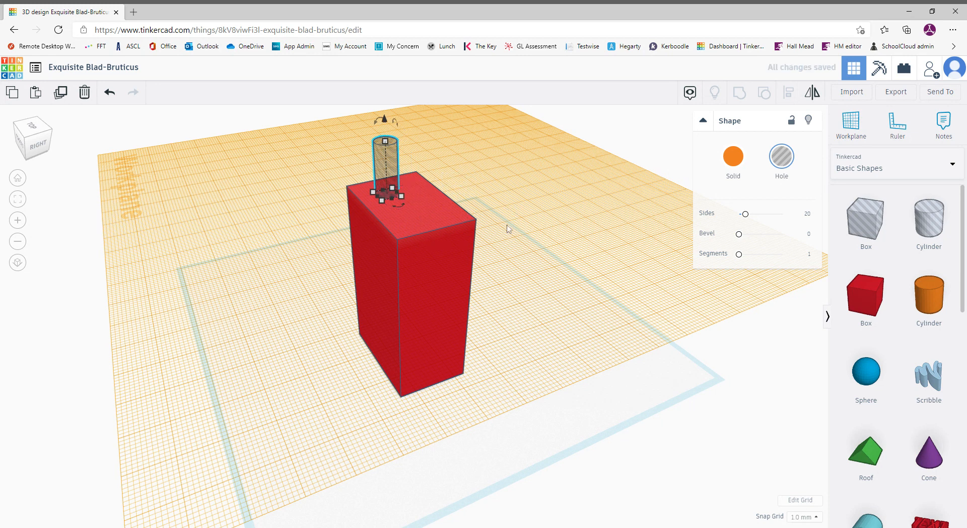
# Move the cylinder hole 12 mm along and 4 mm across the box's top towards its centre, and set its height to 30 mm.
pyautogui.moveTo(514, 199); pyautogui.dragTo(386, 276, button='right')
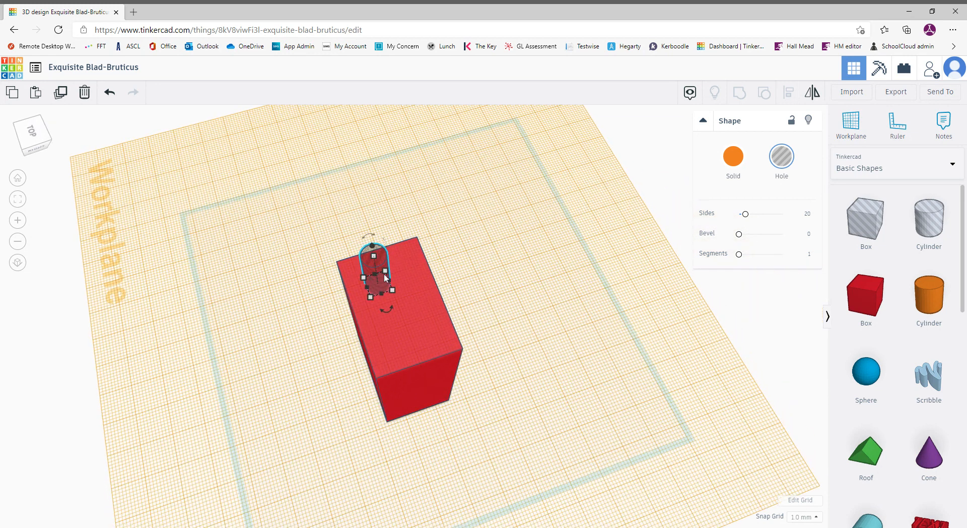
pyautogui.moveTo(379, 284); pyautogui.dragTo(401, 312)
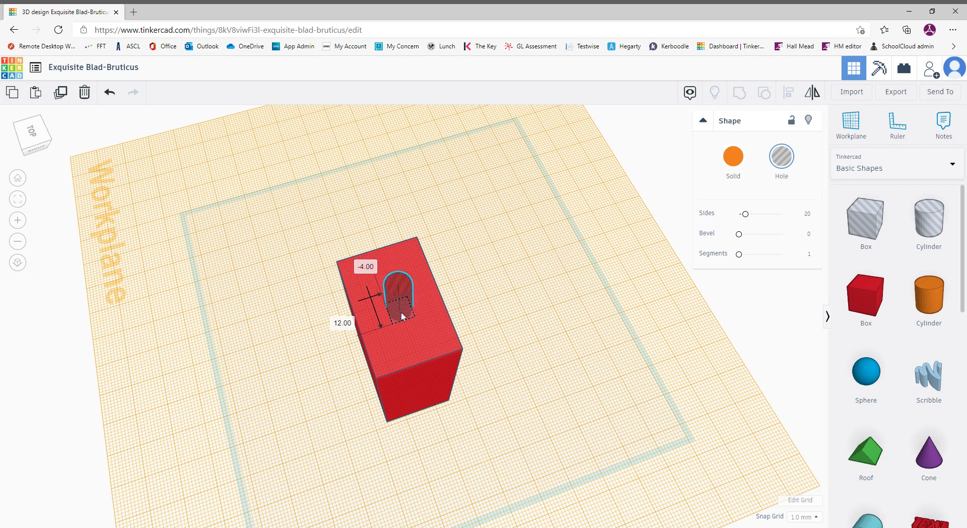
pyautogui.moveTo(498, 359); pyautogui.dragTo(554, 313, button='right')
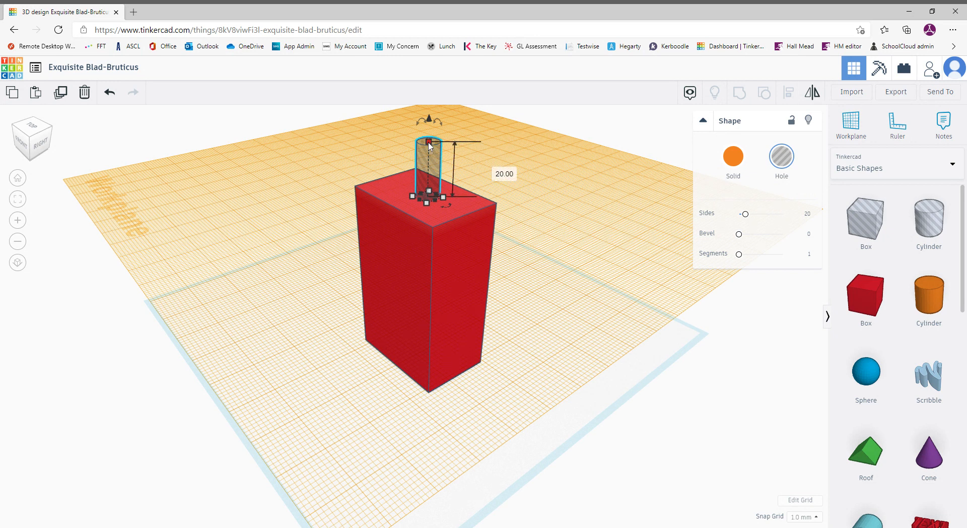
pyautogui.click(501, 171)
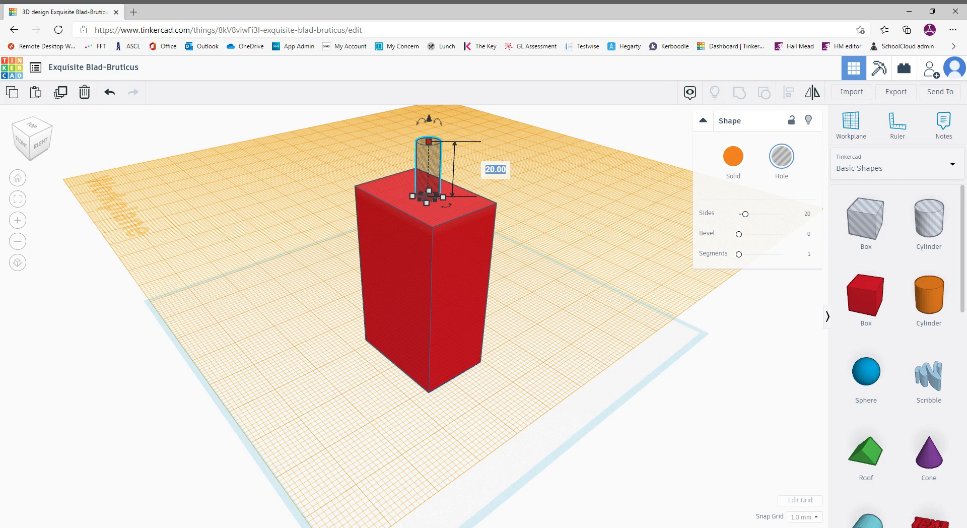
pyautogui.write('30')
pyautogui.press('Return')
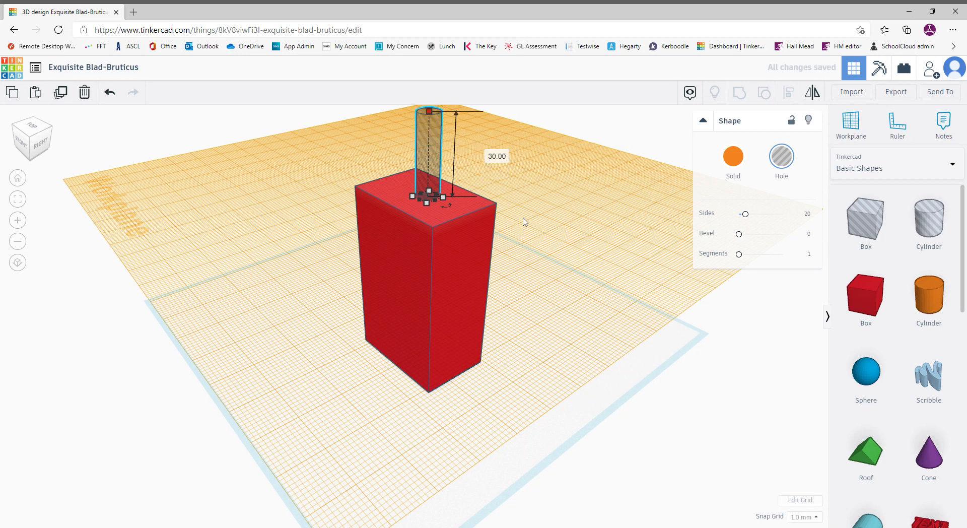
# Lower the cylinder hole 10 mm into the top of the box.
pyautogui.scroll(-1, 550, 234)
pyautogui.scroll(-2, 550, 235)
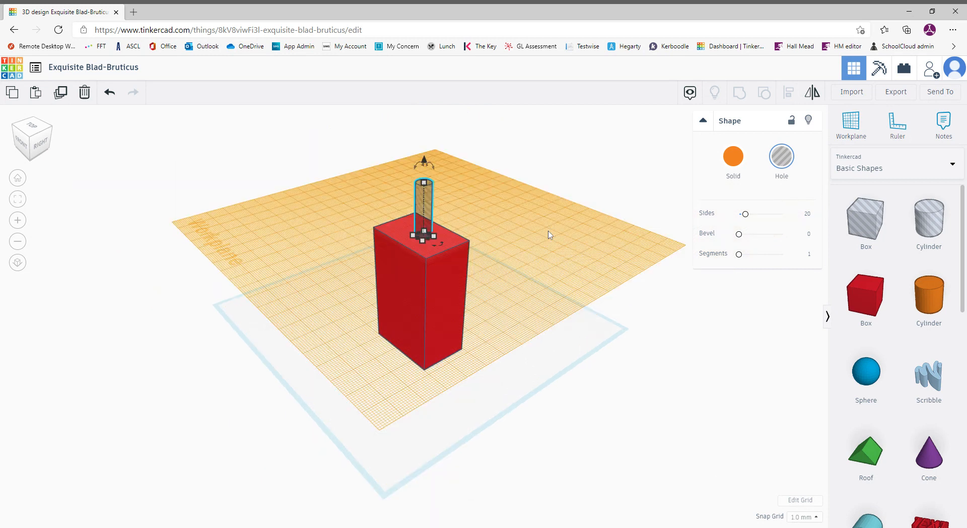
pyautogui.click(424, 162)
pyautogui.moveTo(424, 162); pyautogui.dragTo(427, 182)
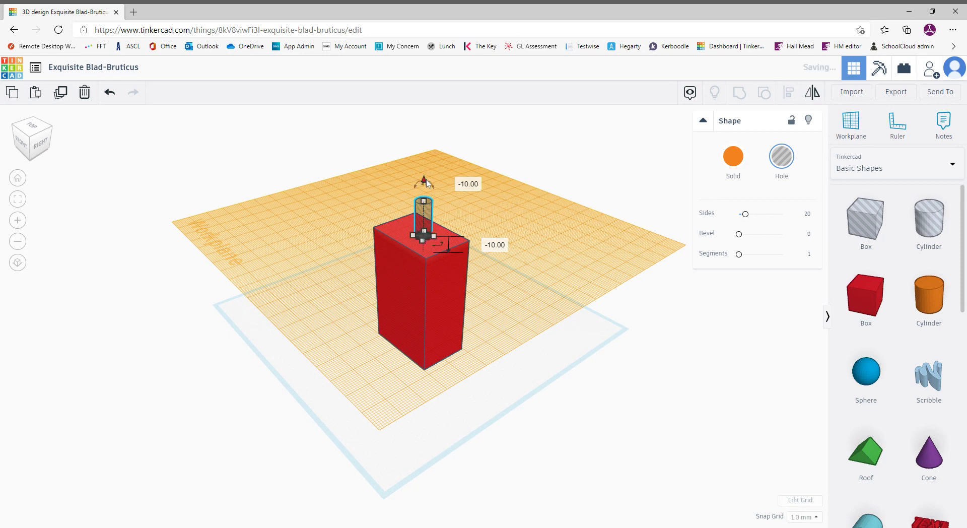
# Select the box and the cylinder hole together and align their centres along both horizontal axes.
pyautogui.moveTo(506, 274); pyautogui.dragTo(534, 246, button='right')
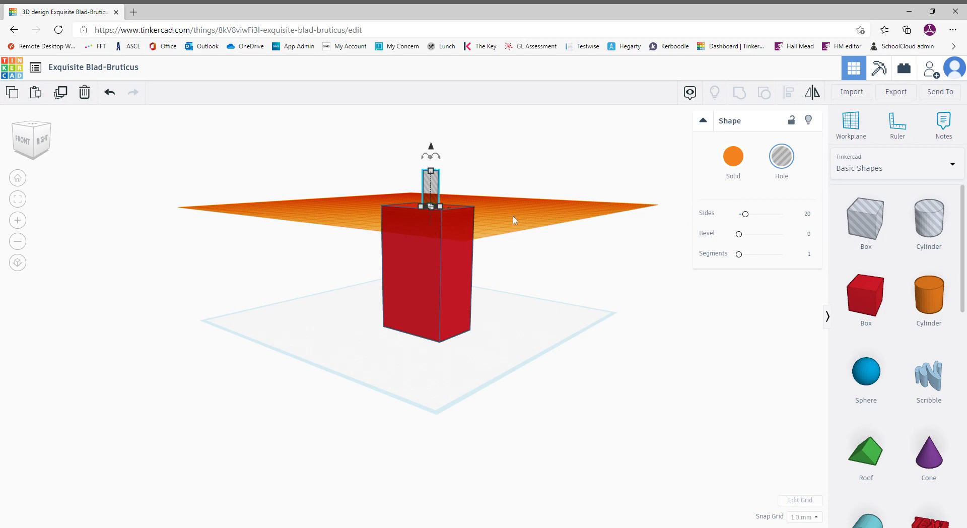
pyautogui.moveTo(518, 213); pyautogui.dragTo(486, 261, button='right')
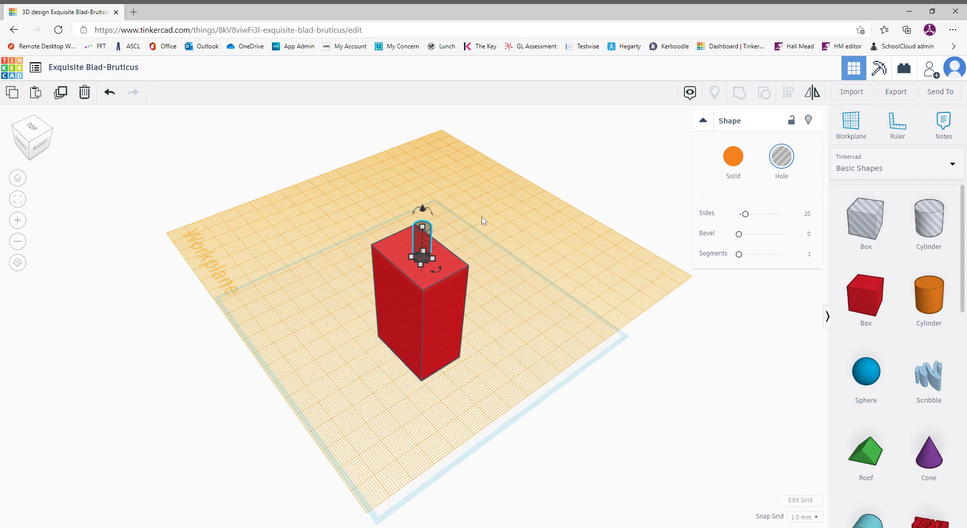
pyautogui.moveTo(352, 193); pyautogui.dragTo(501, 308)
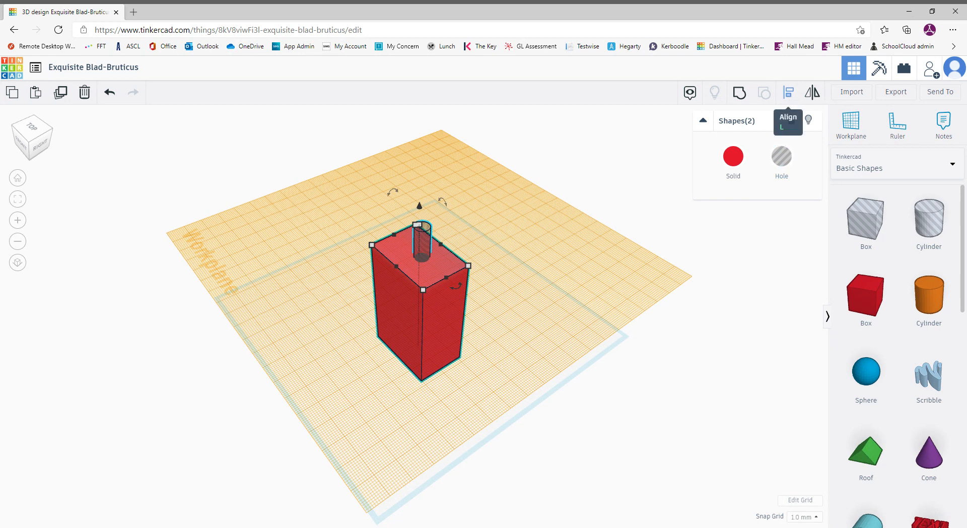
pyautogui.click(788, 92)
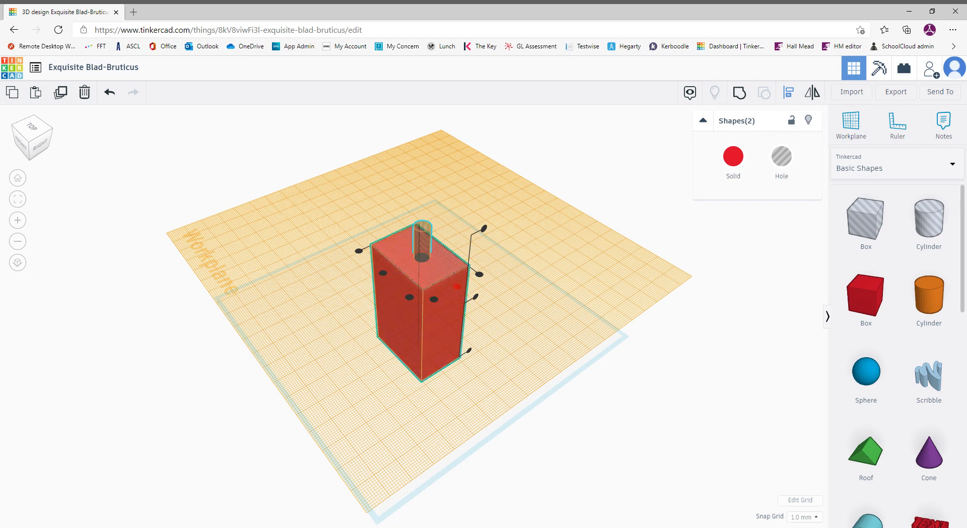
pyautogui.click(458, 286)
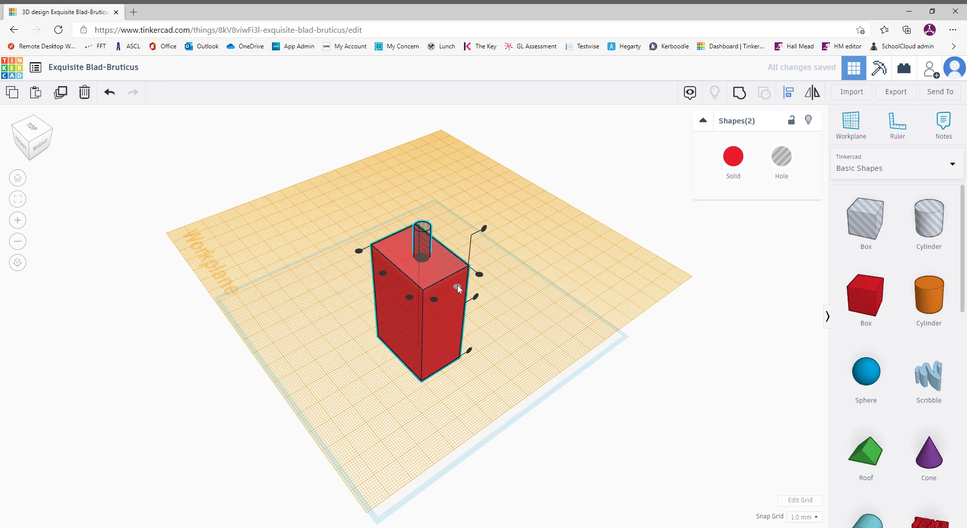
pyautogui.click(383, 273)
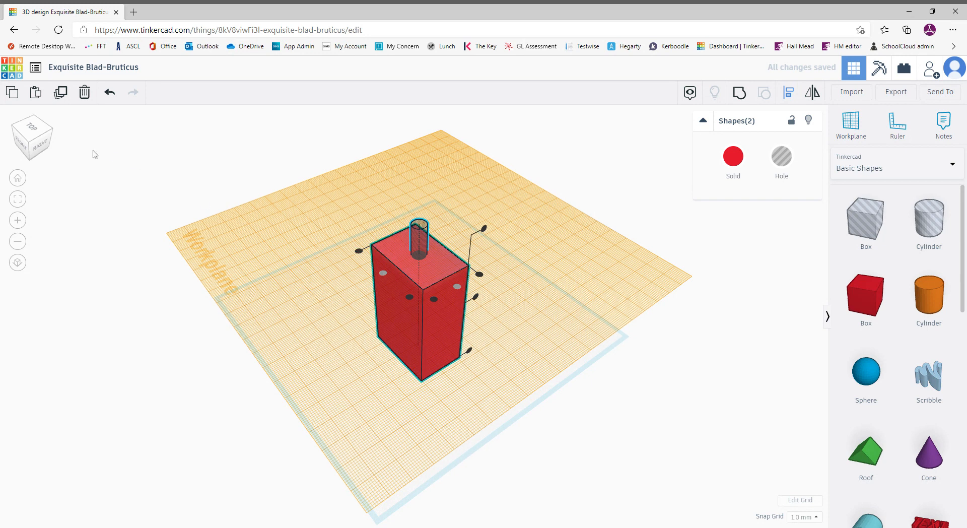
# Check the hole's centring on the box from directly above in orthographic projection, and finish aligning.
pyautogui.moveTo(44, 136); pyautogui.dragTo(37, 133)
pyautogui.click(36, 136)
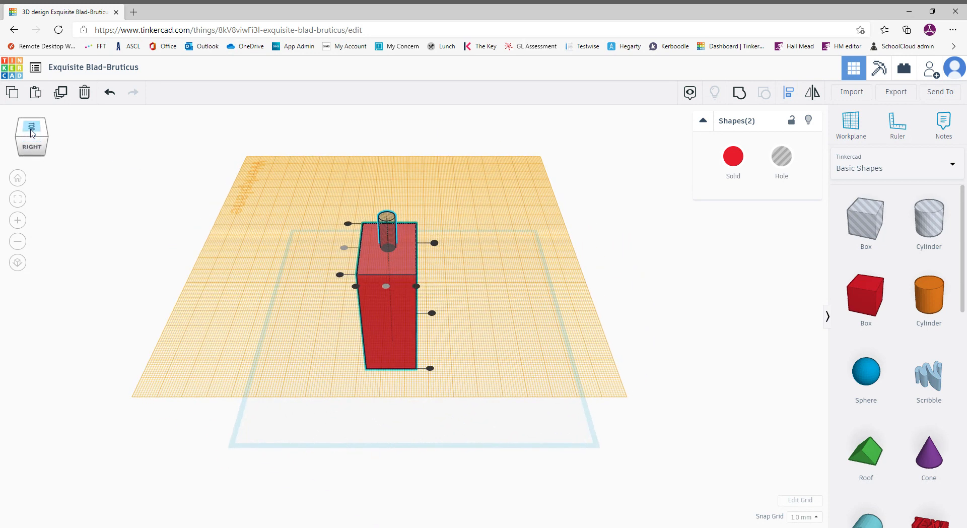
pyautogui.click(32, 131)
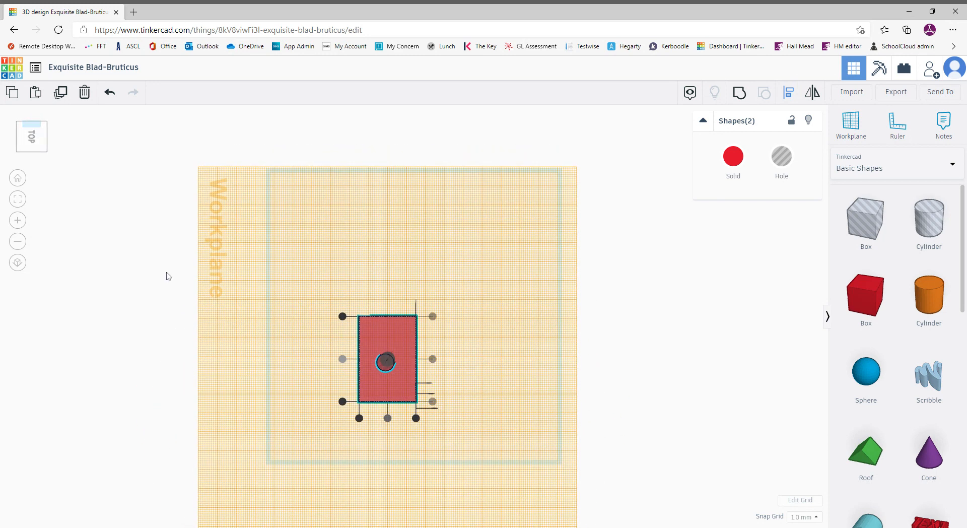
pyautogui.click(18, 262)
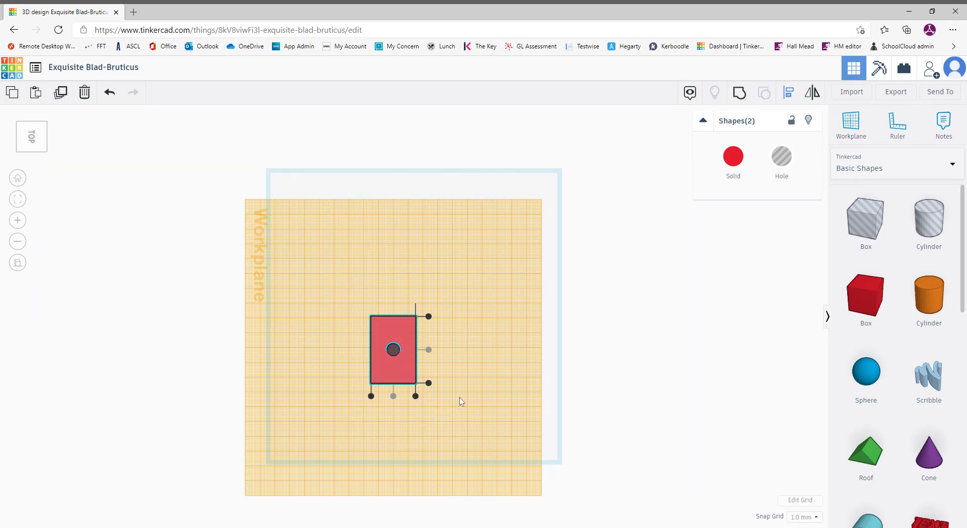
pyautogui.moveTo(453, 385); pyautogui.dragTo(588, 296, button='right')
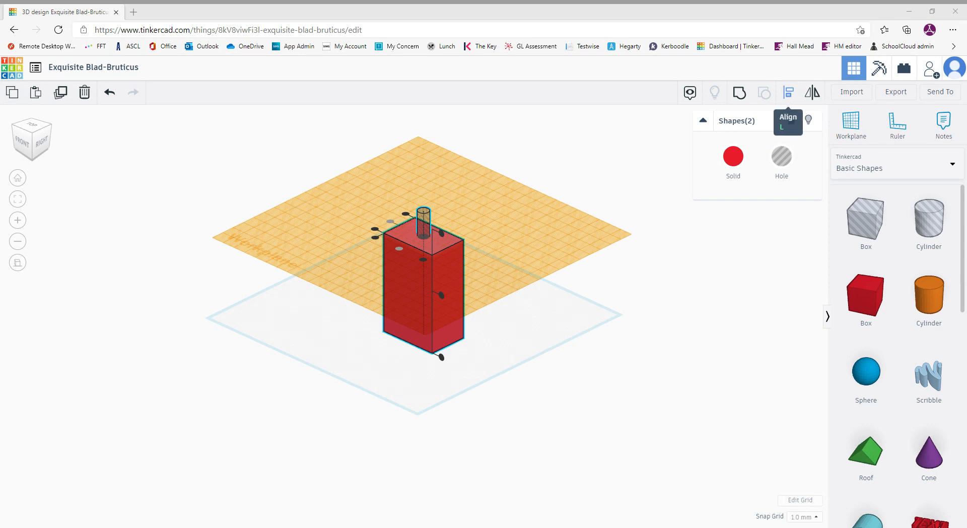
pyautogui.click(788, 92)
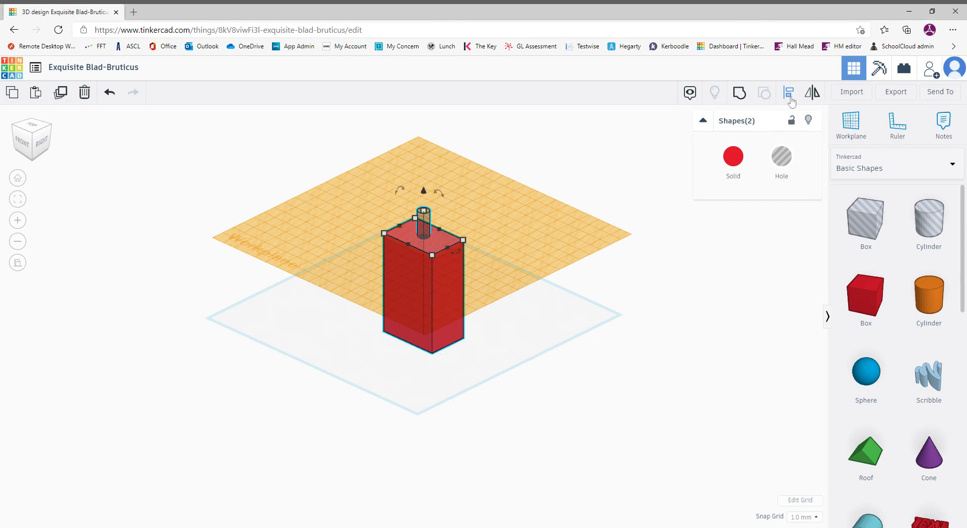
# Place a second solid box on the first box's top face and set its base to 45 by 30 mm.
pyautogui.moveTo(498, 271); pyautogui.dragTo(534, 287, button='right')
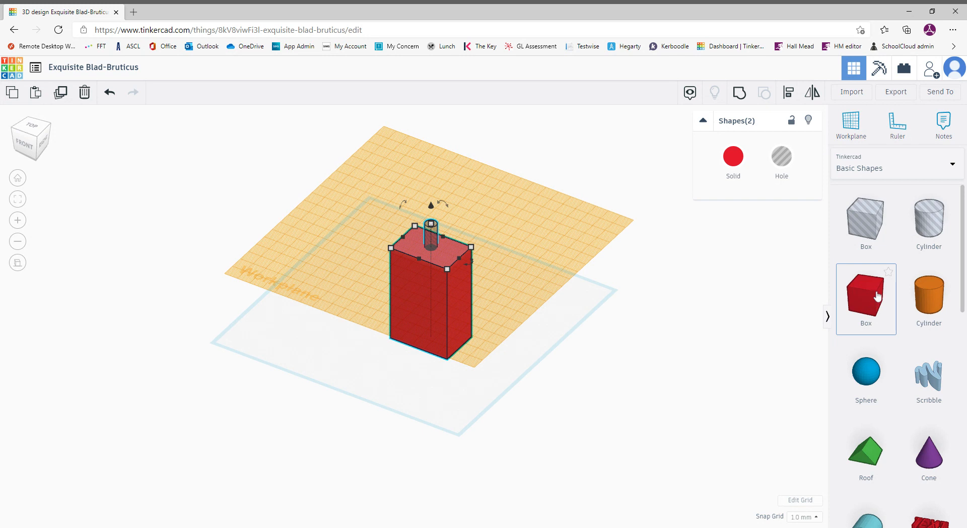
pyautogui.moveTo(871, 300); pyautogui.dragTo(409, 238)
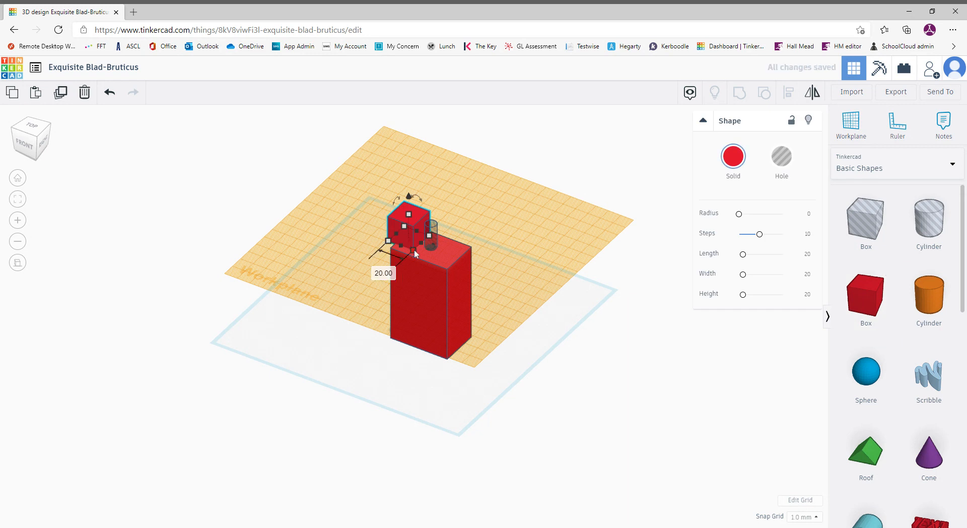
pyautogui.click(374, 268)
pyautogui.write('45')
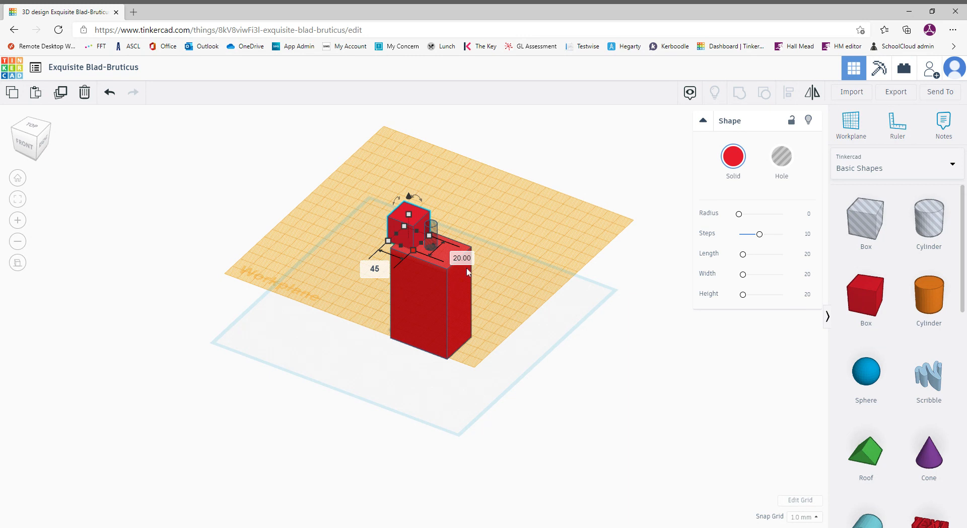
pyautogui.press('Return')
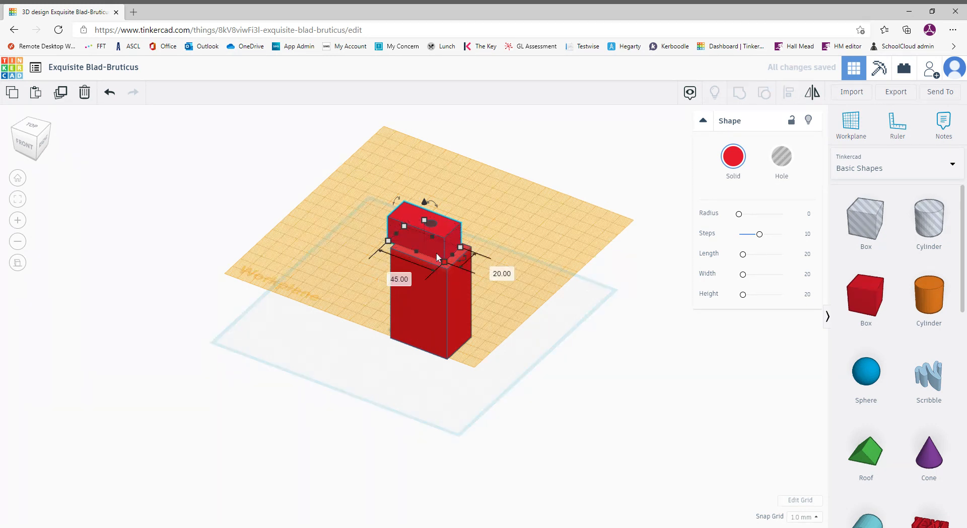
pyautogui.click(493, 269)
pyautogui.write('3')
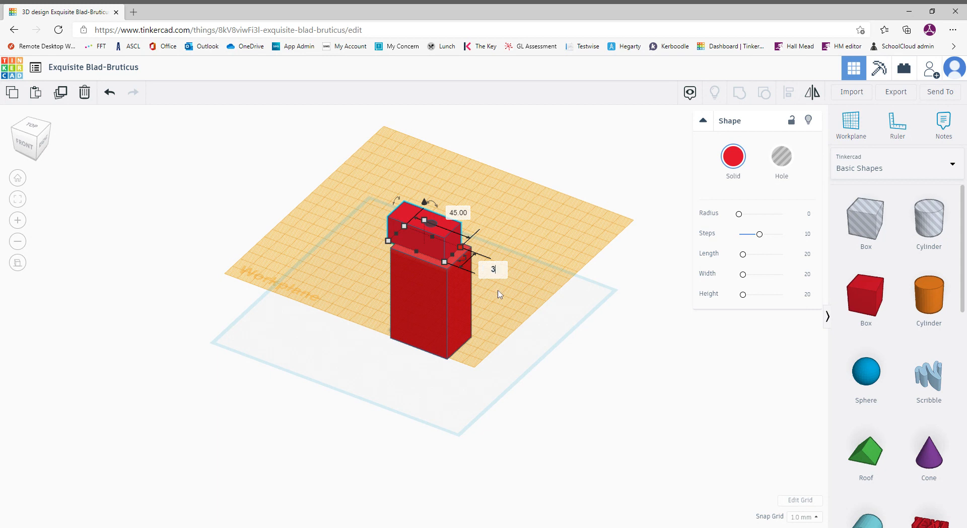
pyautogui.write('0')
pyautogui.press('Return')
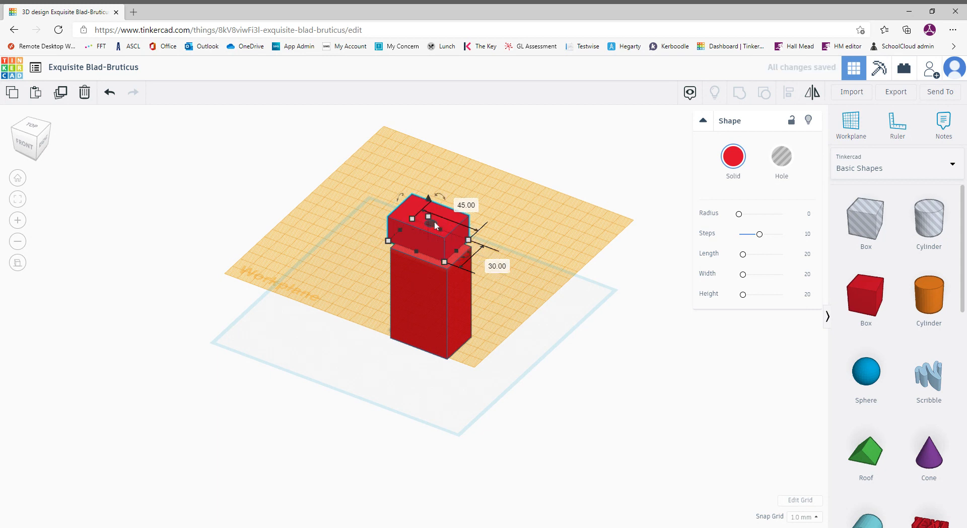
# Set the upper box's height to 40 mm and deselect it.
pyautogui.moveTo(429, 218)
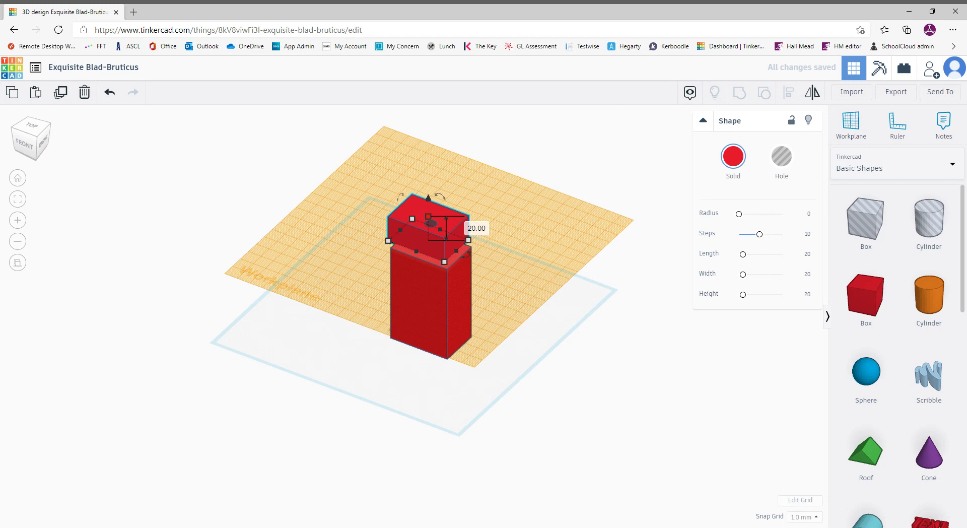
pyautogui.click(477, 227)
pyautogui.write('40')
pyautogui.press('Return')
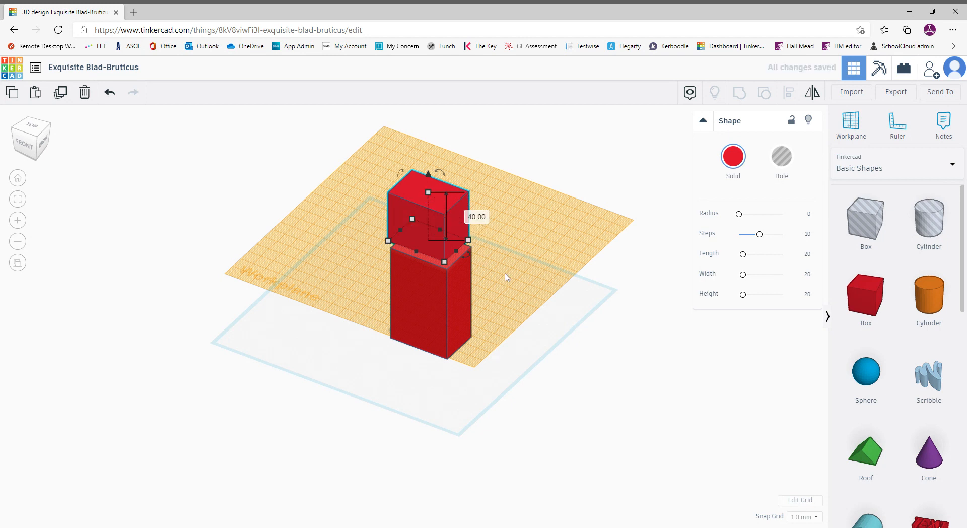
pyautogui.click(504, 273)
# In the front view, shift the upper box 6 mm to the right so its sides line up with the lower box.
pyautogui.moveTo(514, 298)
pyautogui.mouseDown(button='right')
pyautogui.moveTo(516, 243)
pyautogui.moveTo(462, 324)
pyautogui.moveTo(470, 304)
pyautogui.moveTo(436, 334)
pyautogui.moveTo(428, 307)
pyautogui.moveTo(379, 261)
pyautogui.moveTo(346, 250)
pyautogui.moveTo(393, 268)
pyautogui.moveTo(626, 267)
pyautogui.moveTo(539, 265)
pyautogui.moveTo(496, 297)
pyautogui.moveTo(513, 306)
pyautogui.mouseUp(button='right')
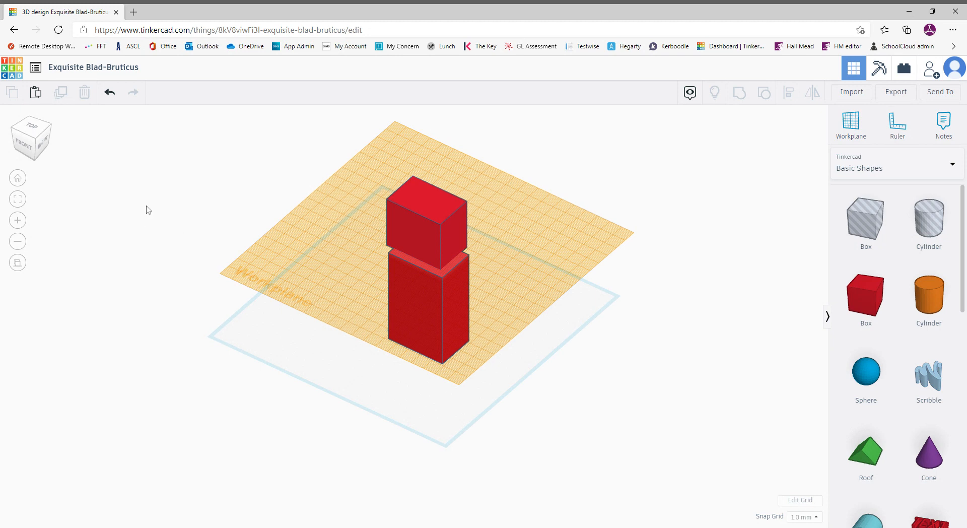
pyautogui.click(24, 146)
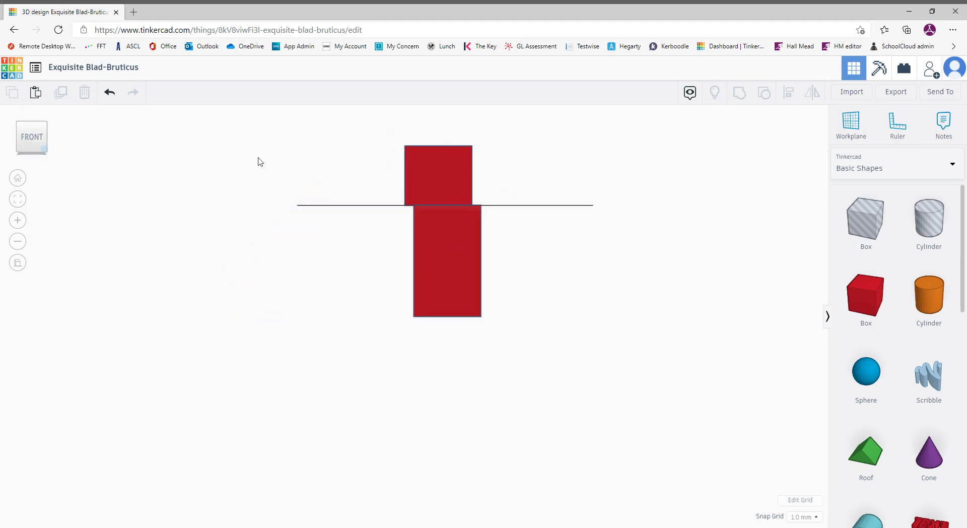
pyautogui.click(431, 182)
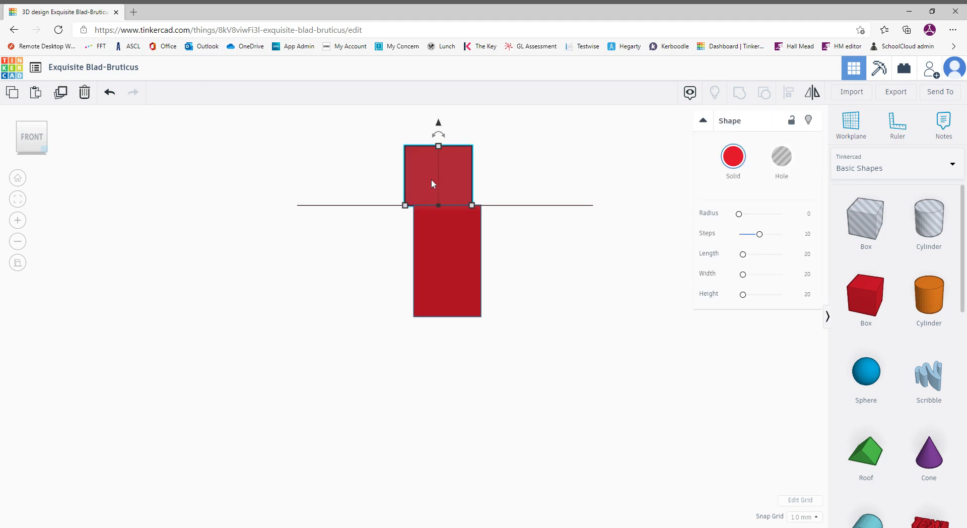
pyautogui.press('Right')
pyautogui.press('Right')
pyautogui.press('Right')
pyautogui.press('Right')
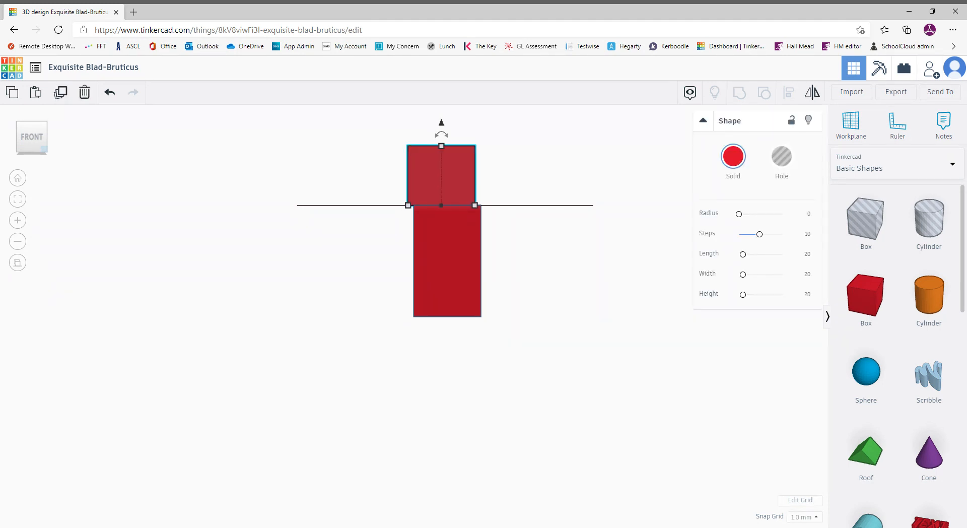
pyautogui.press('Right')
pyautogui.press('Right')
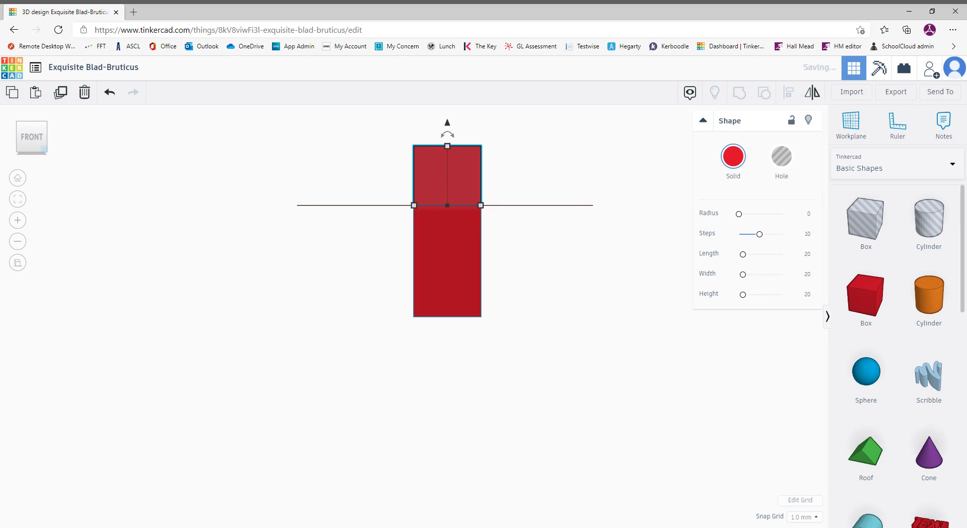
pyautogui.click(556, 250)
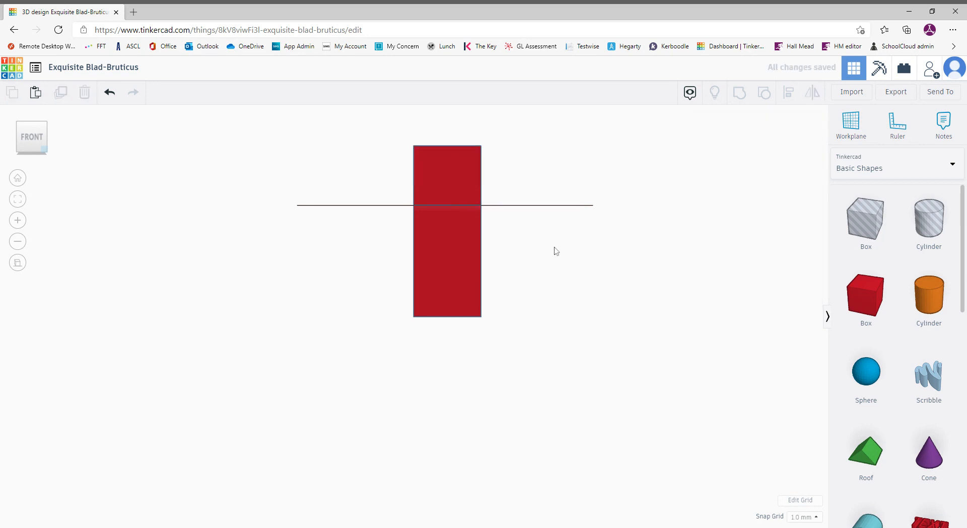
# In the right-side view, shift the upper box 6 mm to the left so it sits flush with the lower box.
pyautogui.moveTo(548, 269); pyautogui.dragTo(345, 290, button='right')
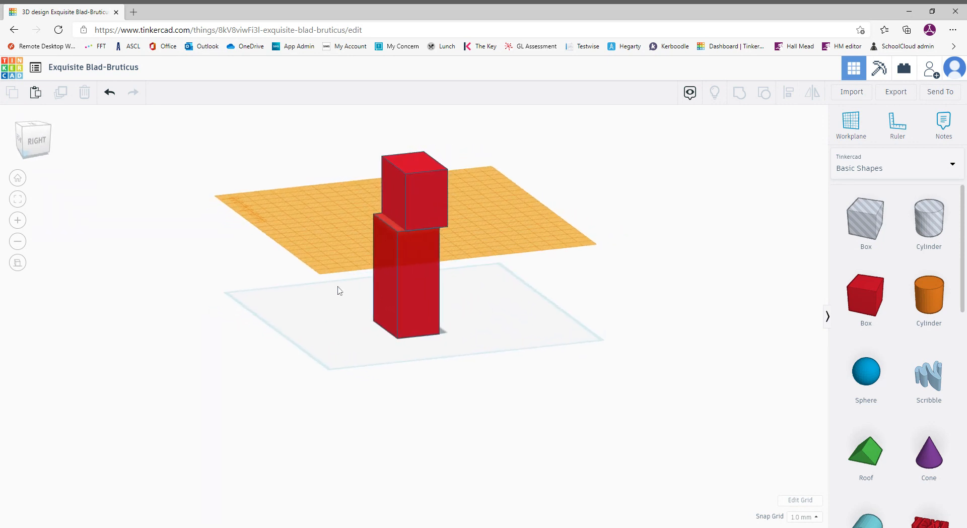
pyautogui.click(37, 141)
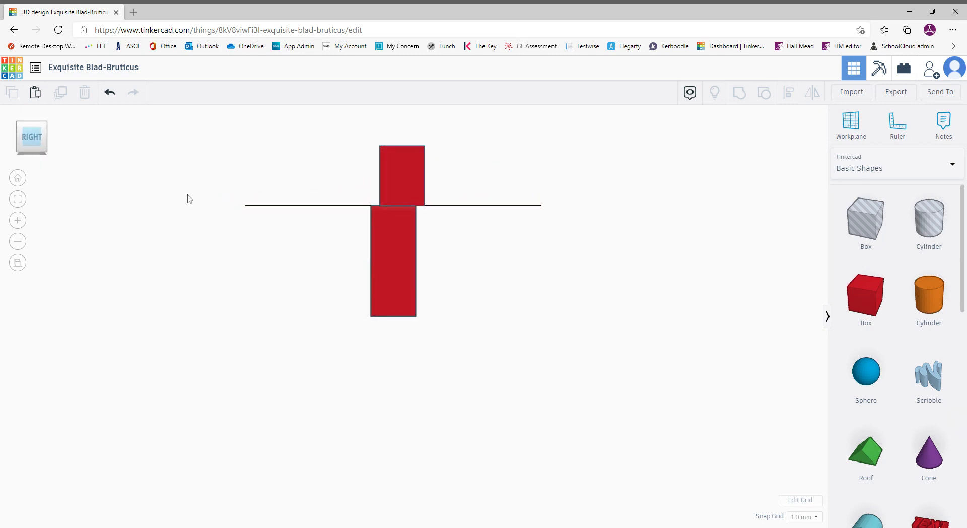
pyautogui.click(405, 187)
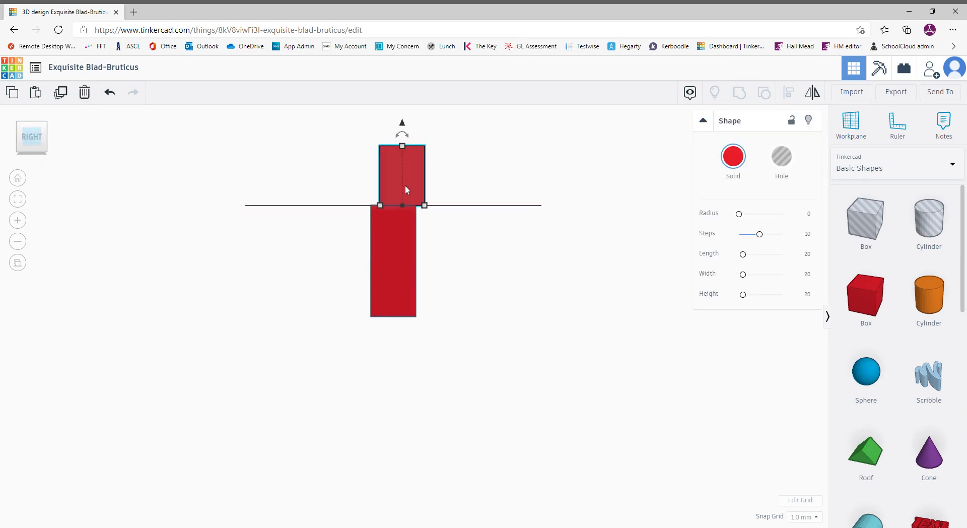
pyautogui.press('Left')
pyautogui.press('Left')
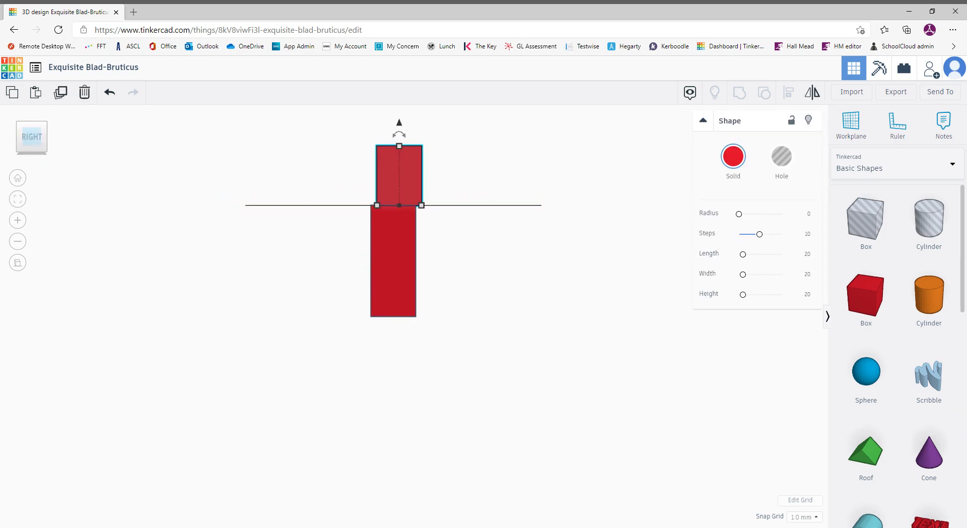
pyautogui.press('Left')
pyautogui.press('Left')
pyautogui.press('Left')
pyautogui.press('Left')
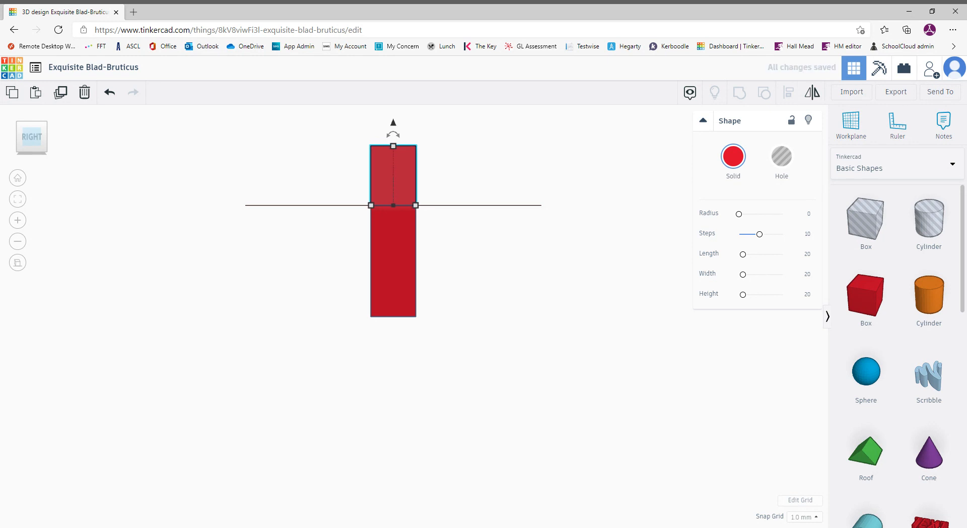
pyautogui.click(462, 263)
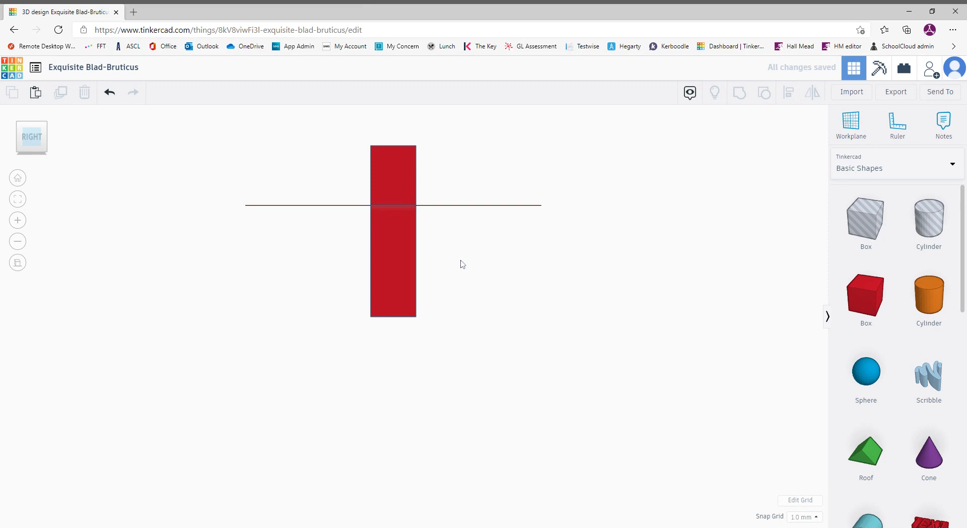
# Raise the upper box to leave a small gap above the lower box.
pyautogui.moveTo(436, 242); pyautogui.dragTo(578, 296, button='right')
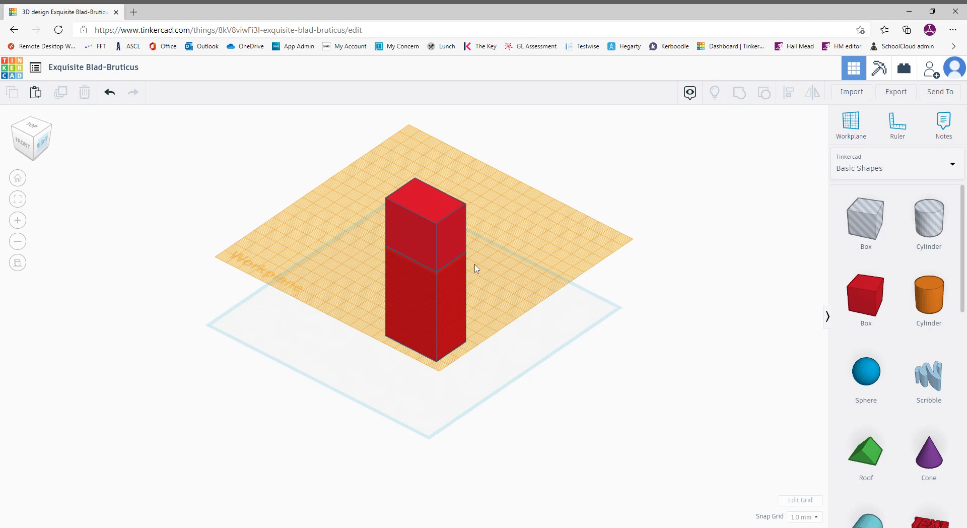
pyautogui.click(436, 249)
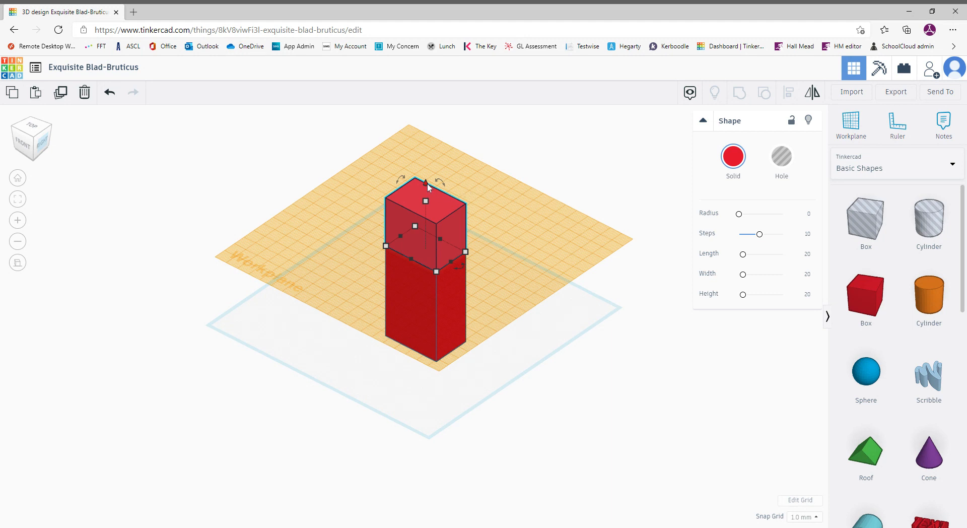
pyautogui.moveTo(427, 182); pyautogui.dragTo(428, 172)
# Select the upper and lower boxes together and group them into one shape.
pyautogui.moveTo(512, 284)
pyautogui.mouseDown(button='right')
pyautogui.moveTo(519, 199)
pyautogui.moveTo(512, 250)
pyautogui.moveTo(449, 268)
pyautogui.moveTo(559, 261)
pyautogui.moveTo(521, 257)
pyautogui.moveTo(513, 237)
pyautogui.moveTo(524, 179)
pyautogui.moveTo(512, 267)
pyautogui.mouseUp(button='right')
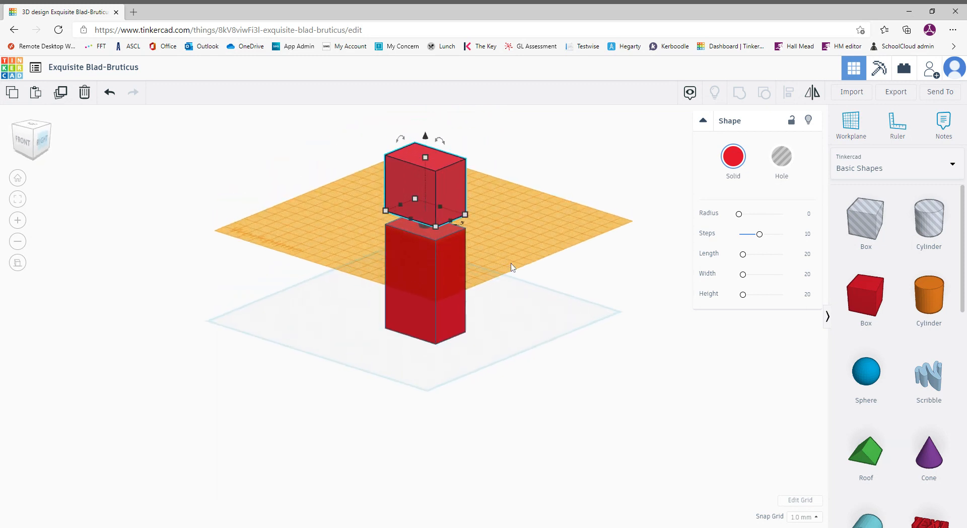
pyautogui.moveTo(354, 136); pyautogui.dragTo(513, 327)
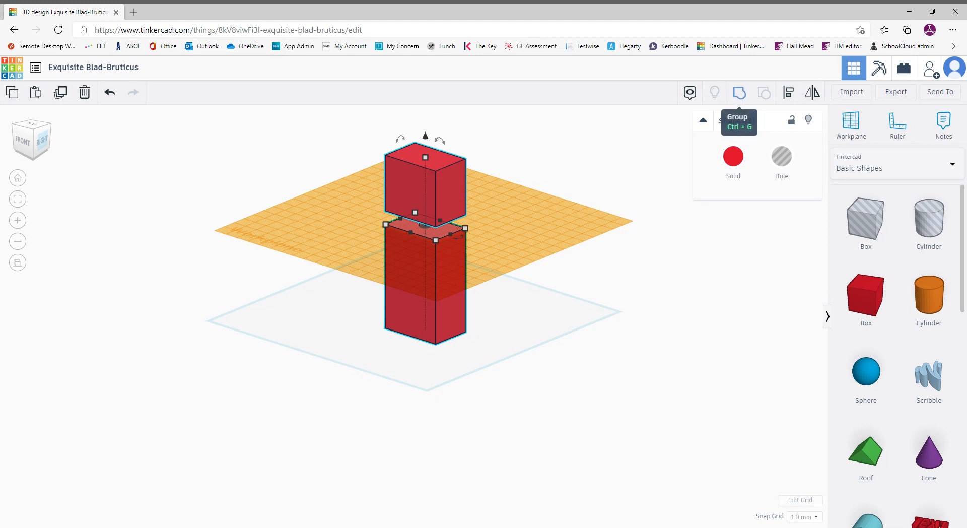
pyautogui.click(738, 95)
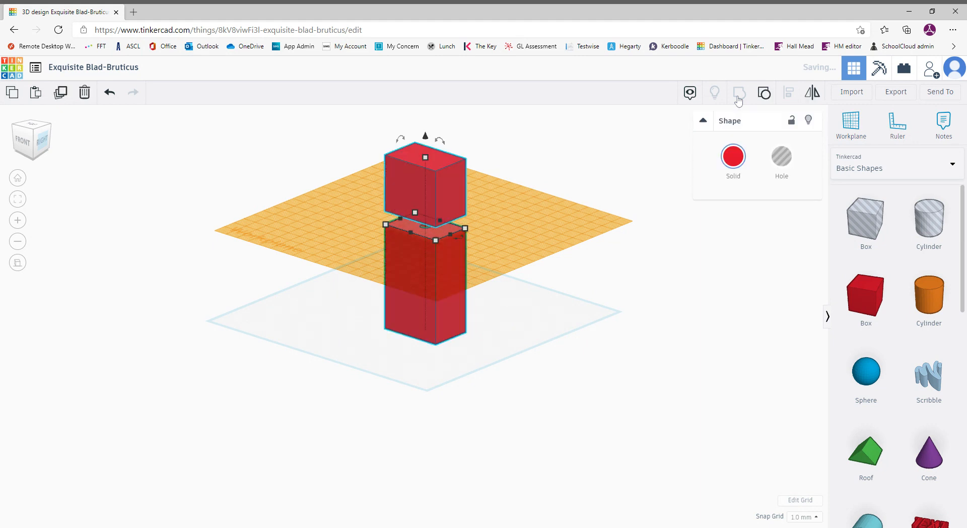
# Set the workplane on the lower box's right side face and place a cylinder hole near its upper end.
pyautogui.moveTo(521, 257)
pyautogui.mouseDown(button='right')
pyautogui.moveTo(531, 197)
pyautogui.moveTo(519, 260)
pyautogui.moveTo(523, 239)
pyautogui.mouseUp(button='right')
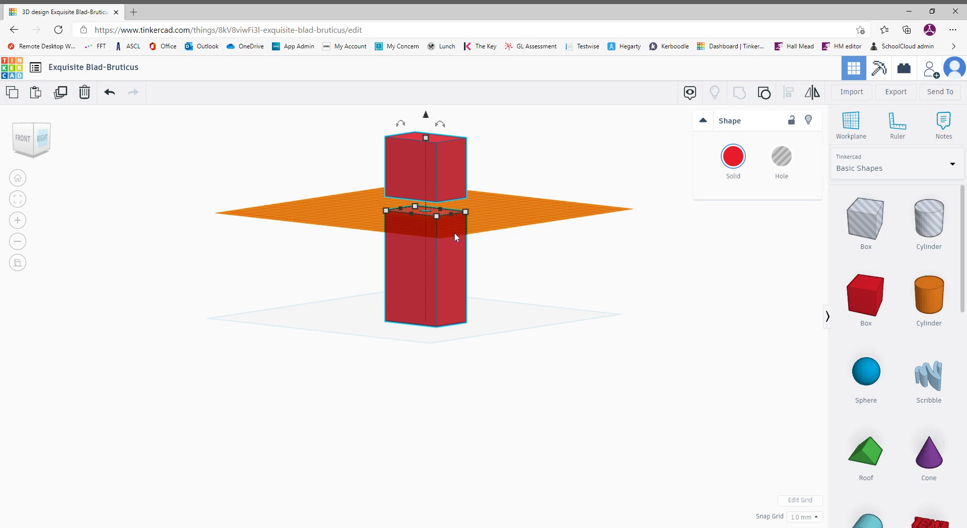
pyautogui.moveTo(509, 270)
pyautogui.mouseDown(button='right')
pyautogui.moveTo(510, 302)
pyautogui.moveTo(511, 262)
pyautogui.moveTo(509, 272)
pyautogui.mouseUp(button='right')
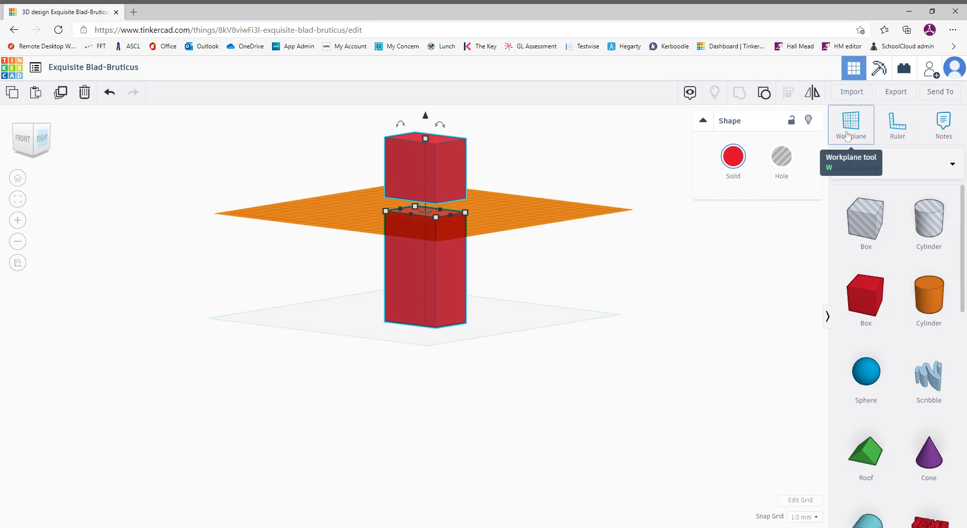
pyautogui.click(848, 134)
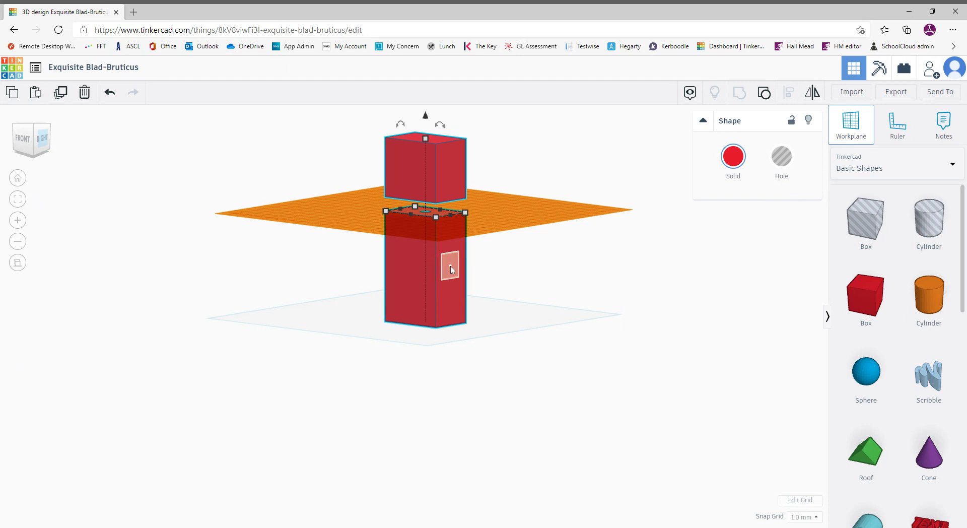
pyautogui.click(450, 269)
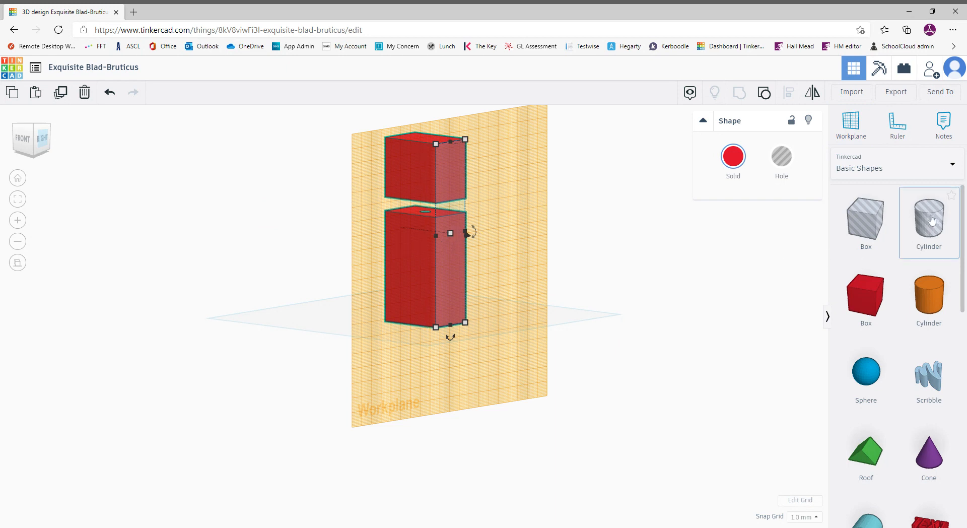
pyautogui.moveTo(910, 228); pyautogui.dragTo(450, 239)
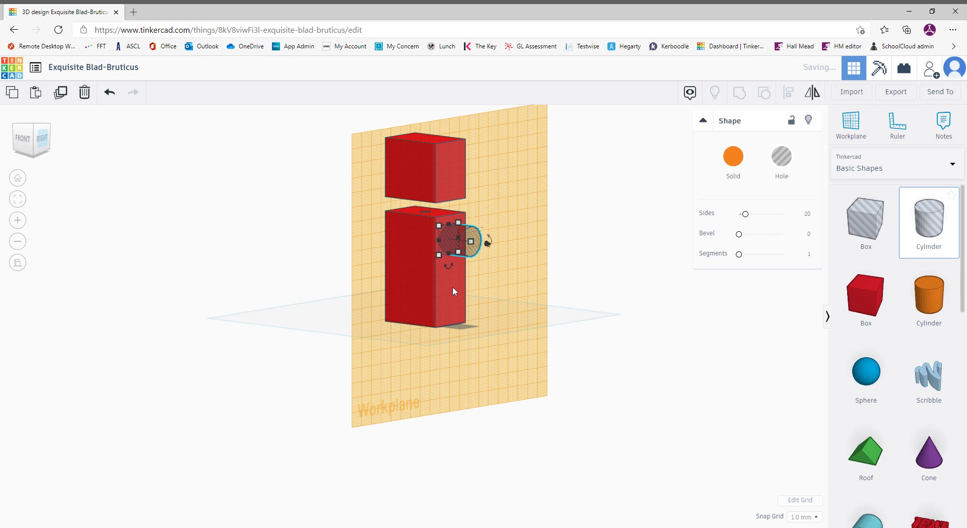
# In the right-side view, set the cylinder hole's width and depth to 8 mm each and deselect it.
pyautogui.click(42, 140)
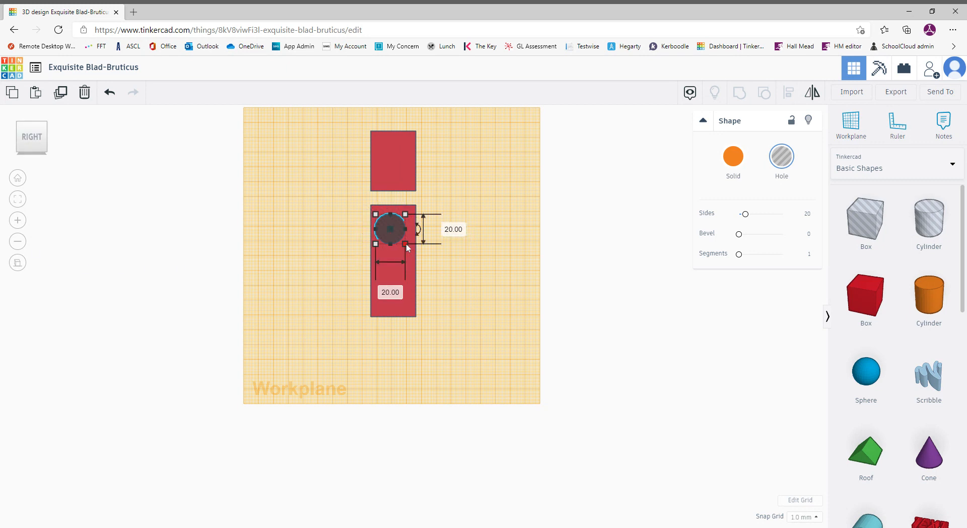
pyautogui.click(392, 292)
pyautogui.write('8')
pyautogui.press('Tab')
pyautogui.write('8')
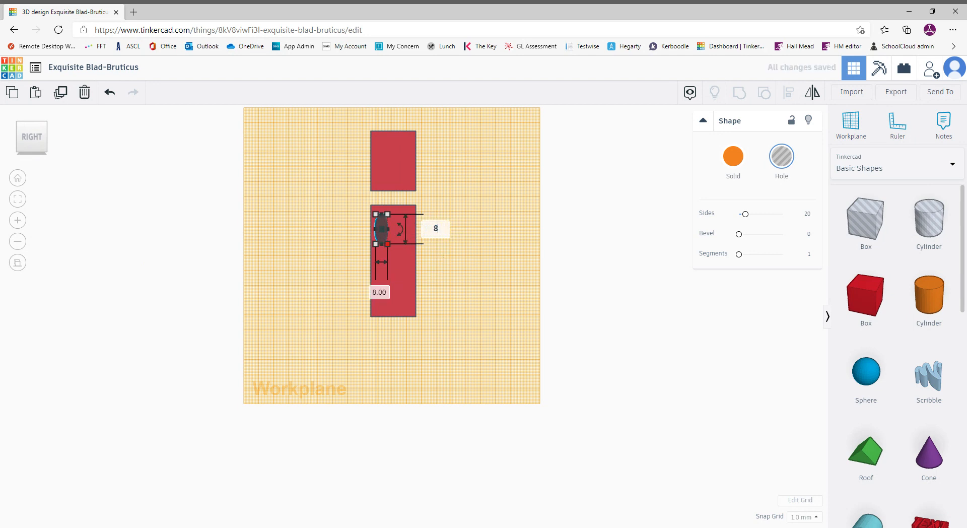
pyautogui.press('Return')
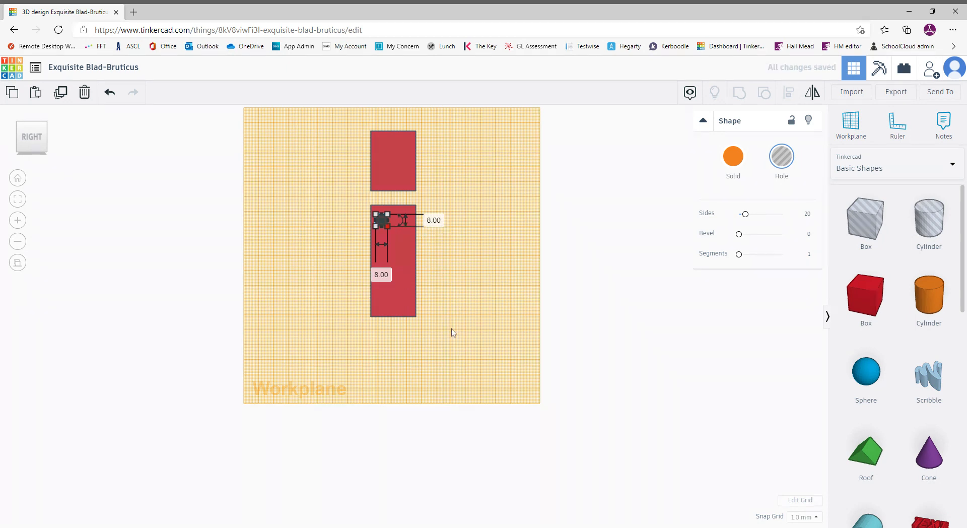
pyautogui.click(439, 274)
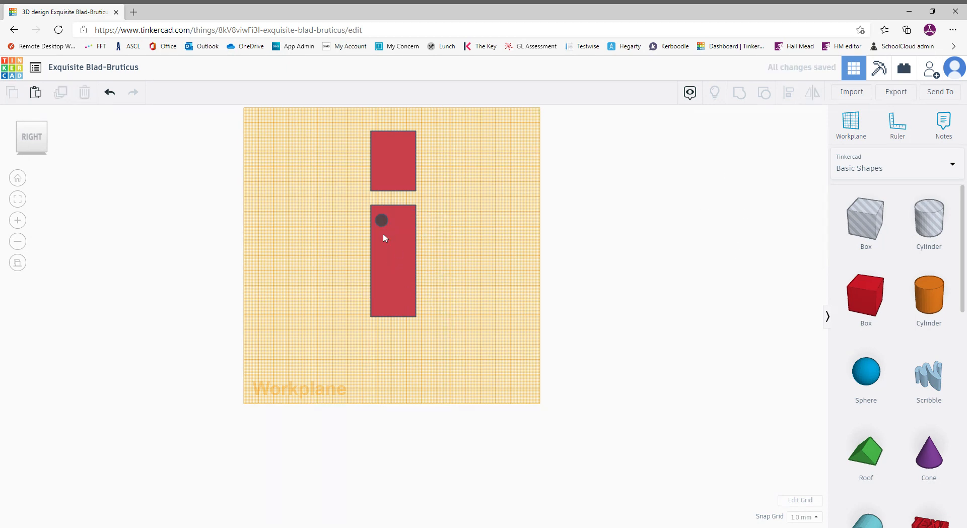
# Move the side cylinder hole toward the middle of the face and centre-align it across the width of the grouped boxes.
pyautogui.moveTo(383, 223); pyautogui.dragTo(394, 235)
pyautogui.moveTo(445, 287); pyautogui.dragTo(563, 304, button='right')
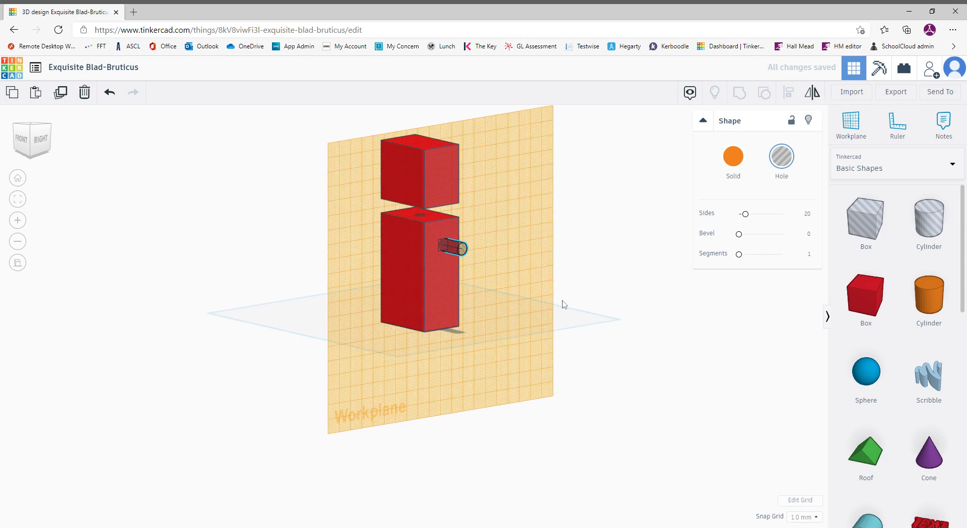
pyautogui.moveTo(489, 217); pyautogui.dragTo(414, 276)
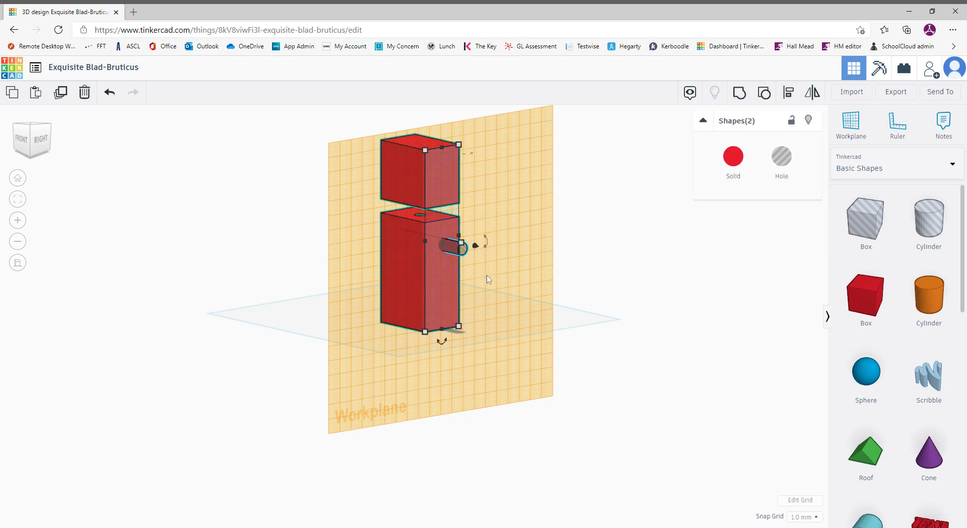
pyautogui.click(790, 95)
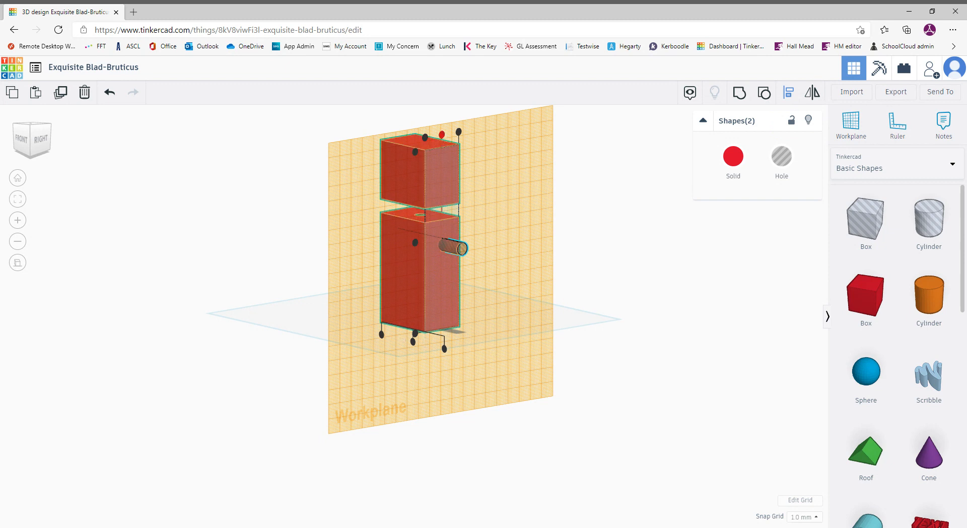
pyautogui.click(442, 134)
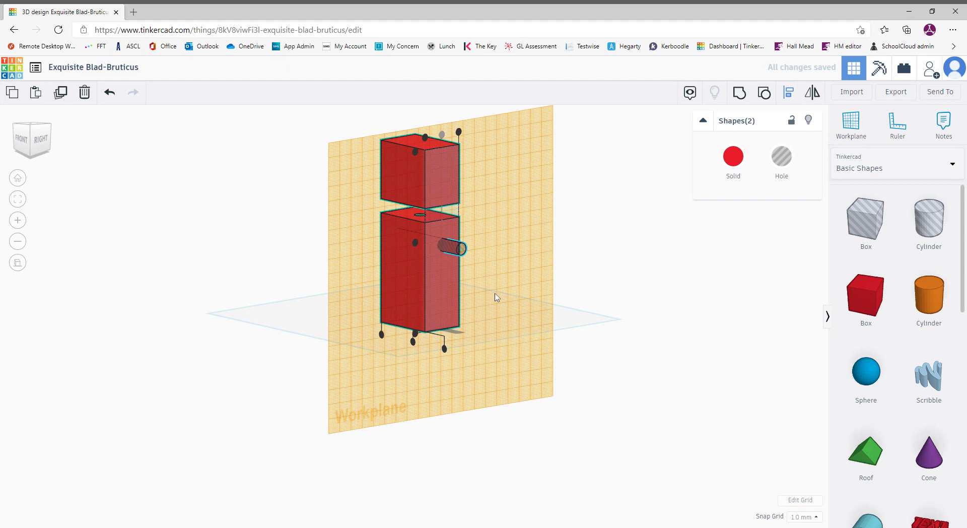
pyautogui.moveTo(504, 297); pyautogui.dragTo(382, 278, button='right')
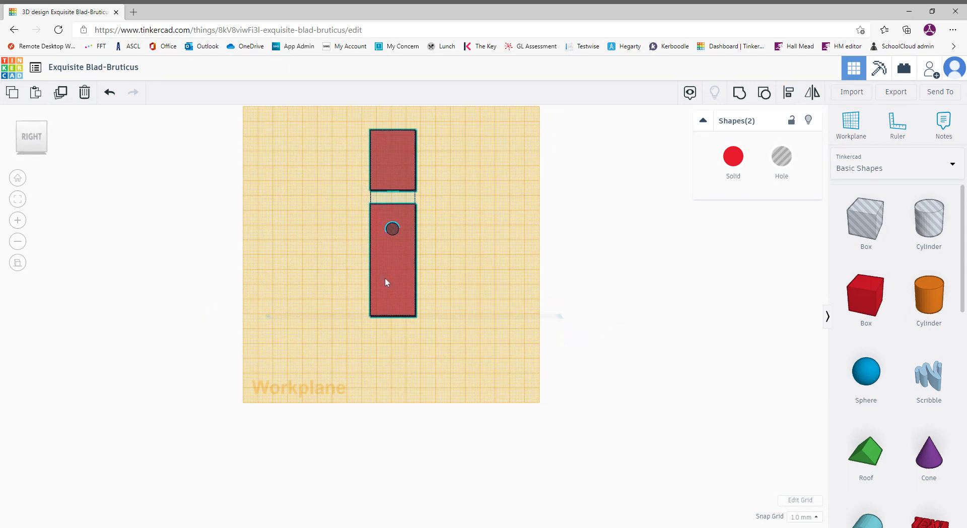
pyautogui.press('l')
pyautogui.click(392, 229)
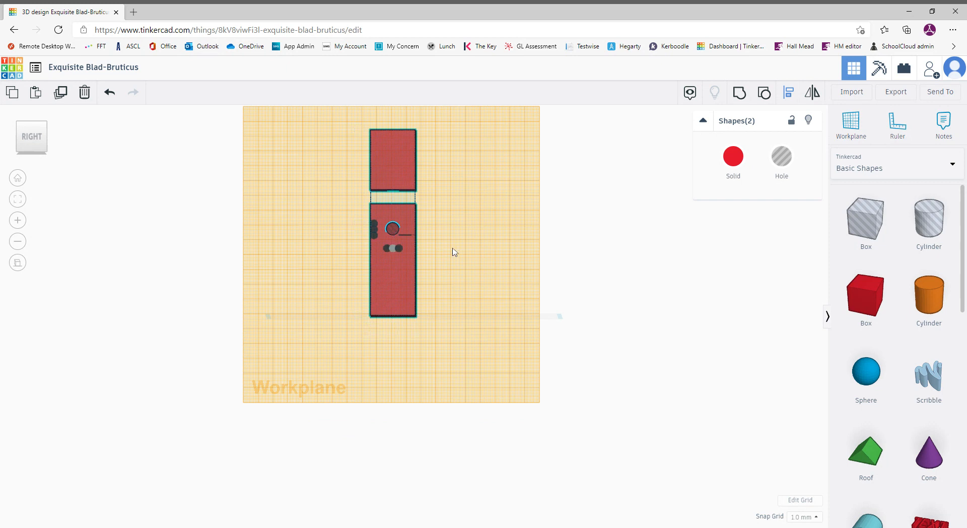
pyautogui.click(788, 96)
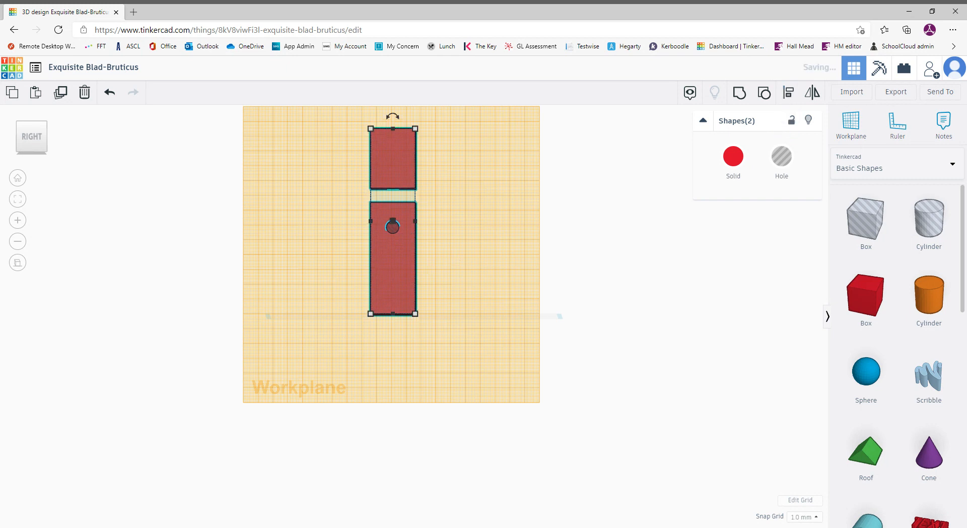
# Nudge only the side cylinder hole up 2 mm on the face and deselect it.
pyautogui.click(423, 252)
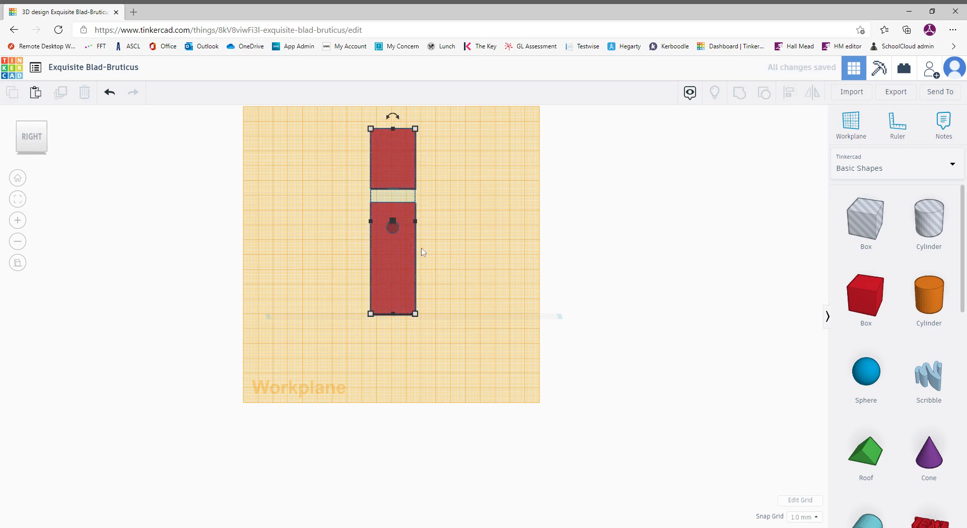
pyautogui.click(395, 229)
pyautogui.press('Up')
pyautogui.press('Up')
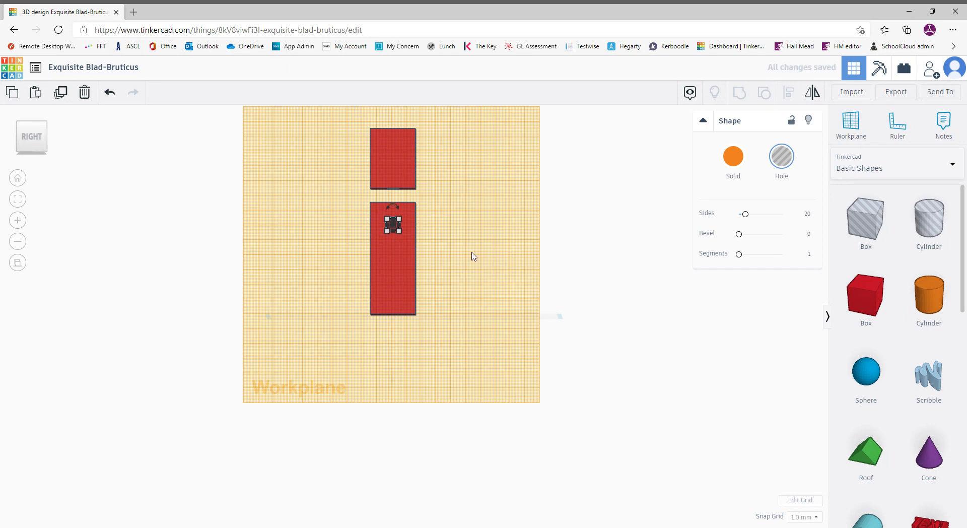
pyautogui.moveTo(443, 283); pyautogui.dragTo(495, 300)
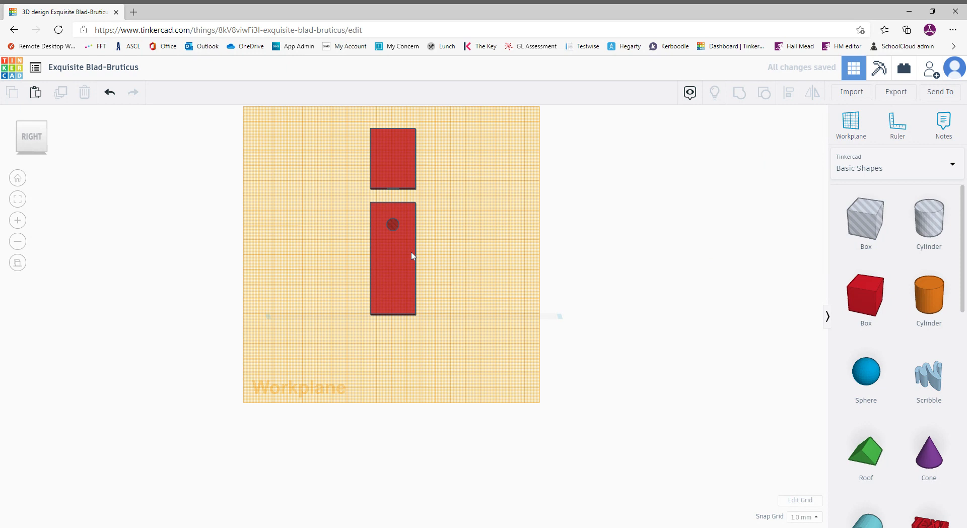
# Set the side cylinder hole's length to 60 mm.
pyautogui.moveTo(433, 263); pyautogui.dragTo(637, 289, button='right')
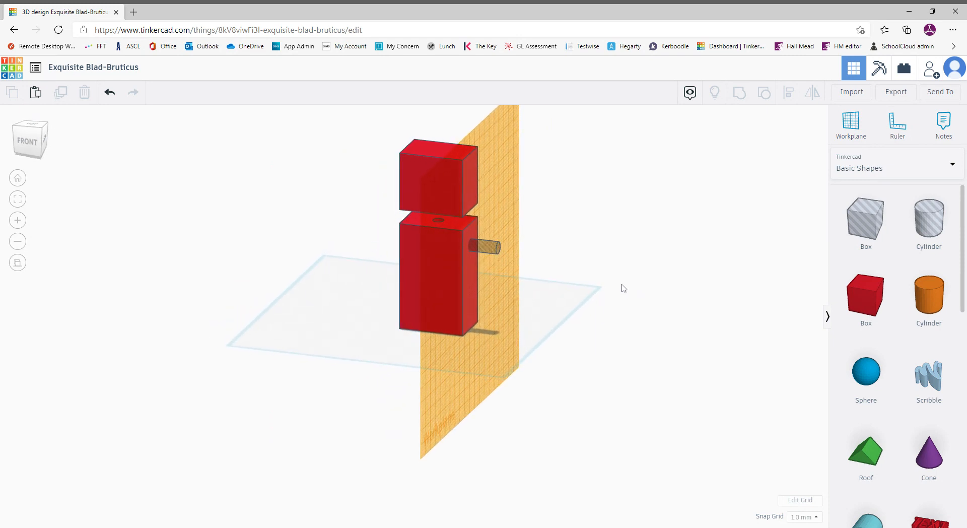
pyautogui.click(490, 251)
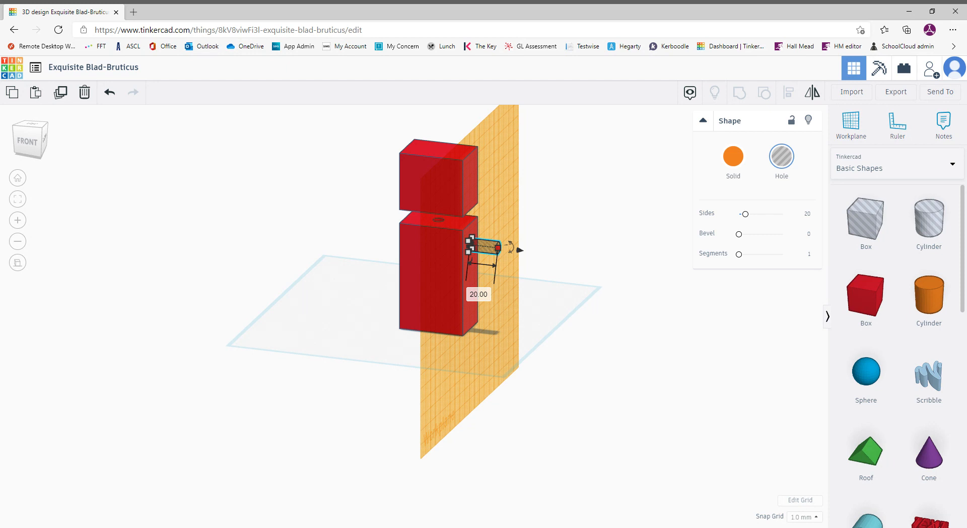
pyautogui.click(501, 250)
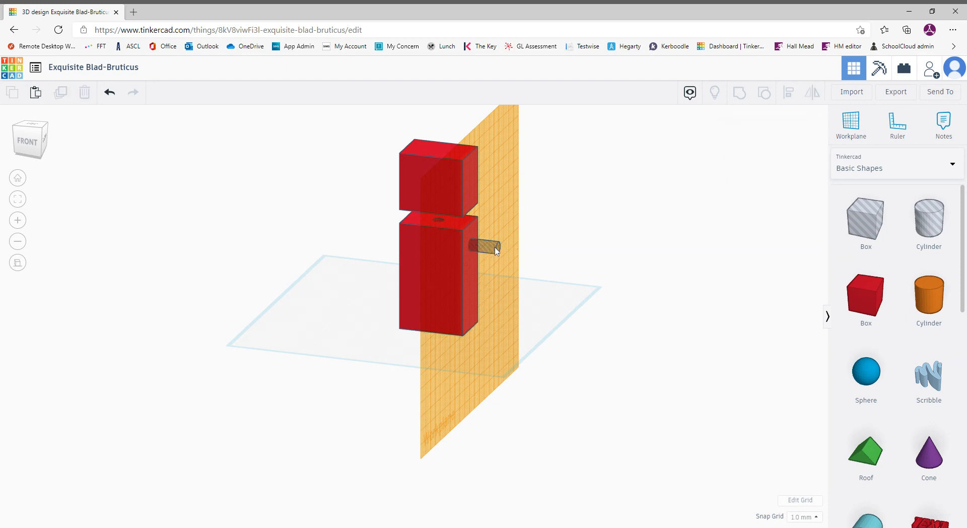
pyautogui.click(495, 247)
pyautogui.click(487, 297)
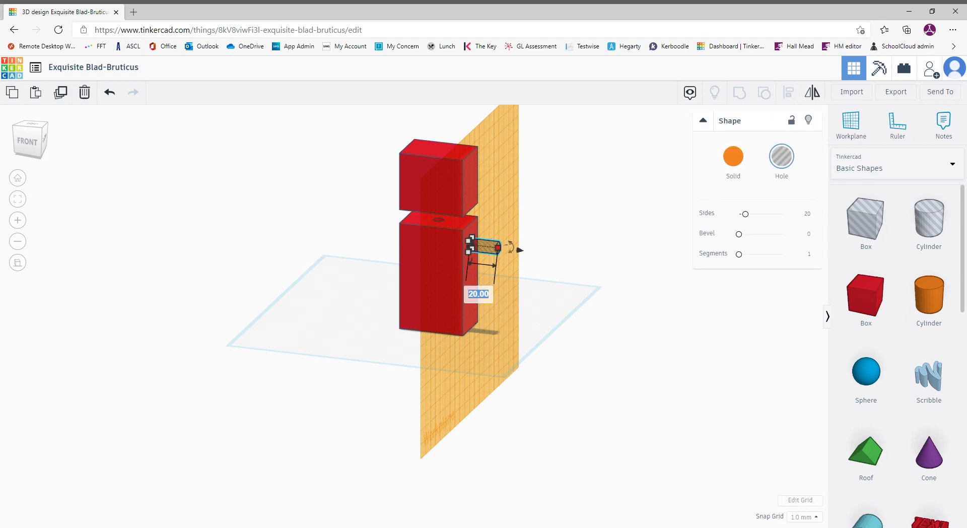
pyautogui.write('60')
pyautogui.press('Return')
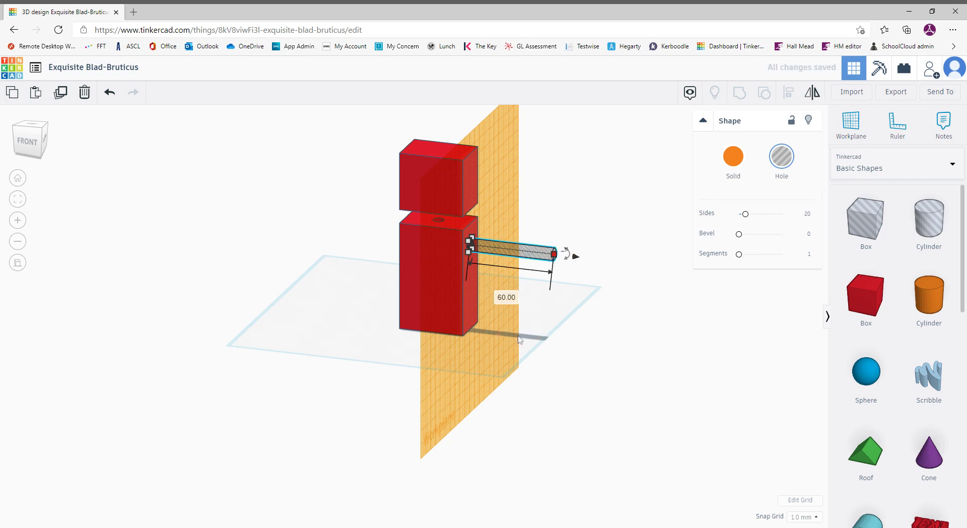
# Push the long cylinder hole 55 mm through the lower box so it protrudes on both sides.
pyautogui.click(577, 259)
pyautogui.moveTo(577, 259); pyautogui.dragTo(498, 254)
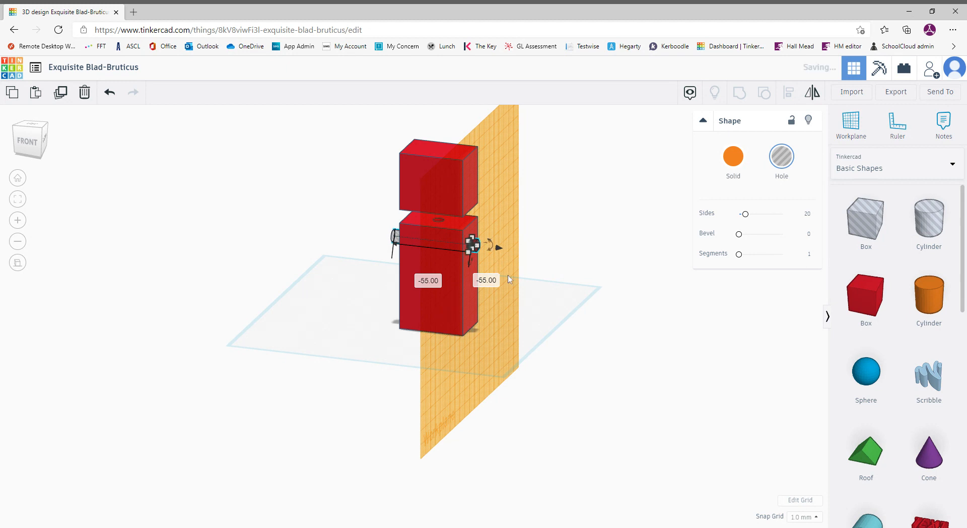
pyautogui.moveTo(565, 296); pyautogui.dragTo(519, 287, button='right')
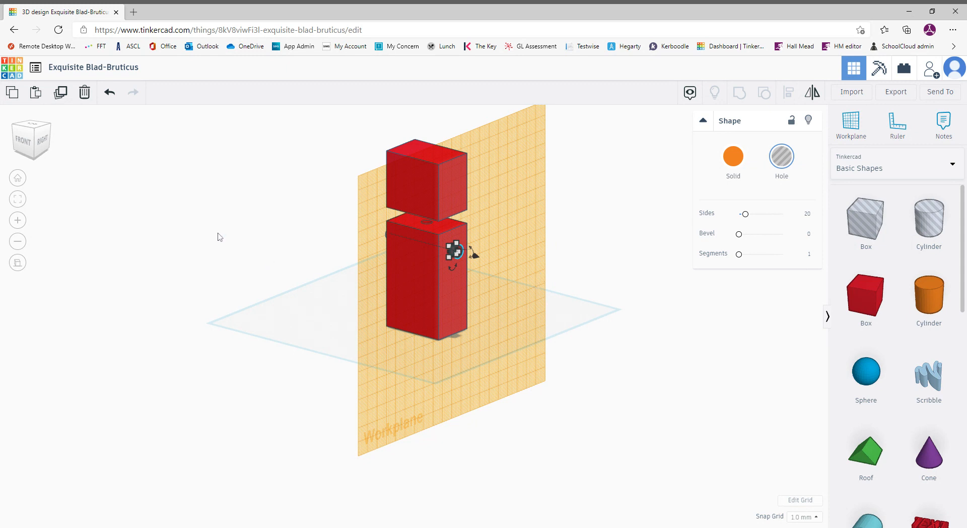
# Duplicate the side cylinder hole and move the copy straight down to near the lower box's bottom edge.
pyautogui.click(42, 142)
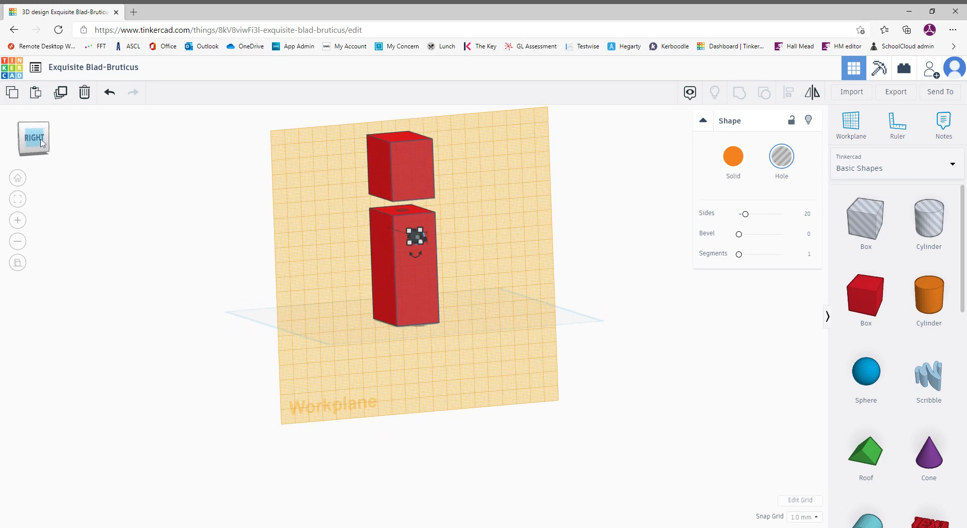
pyautogui.hotkey('ctrl', 'd')
pyautogui.press('Down')
pyautogui.press('Down')
pyautogui.press('Down')
pyautogui.press('Down')
pyautogui.press('Down')
pyautogui.press('Down')
pyautogui.press('Down')
pyautogui.press('Down')
pyautogui.press('Down')
pyautogui.press('Down')
pyautogui.press('Down')
pyautogui.press('Down')
pyautogui.press('Down')
pyautogui.press('Down')
pyautogui.press('Down')
pyautogui.press('Down')
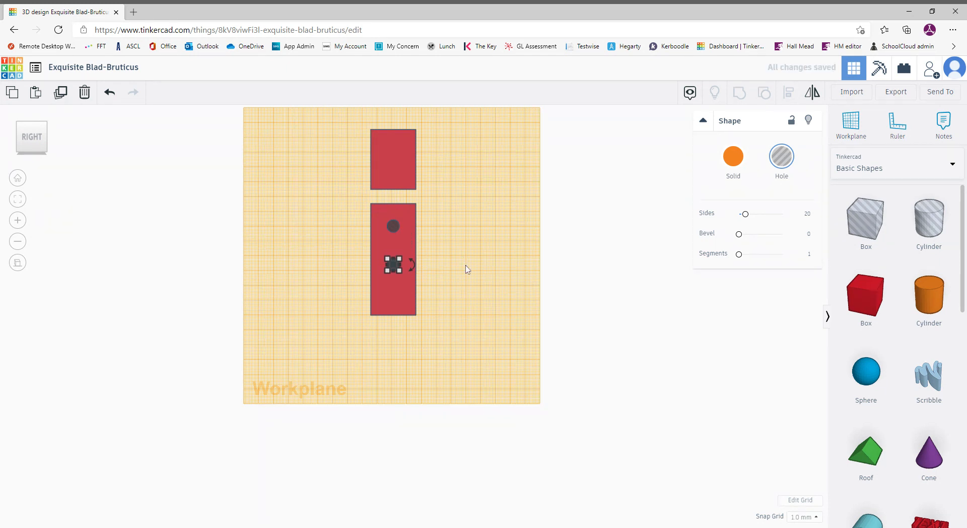
pyautogui.moveTo(468, 276); pyautogui.dragTo(558, 288, button='right')
pyautogui.press('Down')
pyautogui.press('Down')
pyautogui.press('Down')
pyautogui.press('Down')
pyautogui.press('Down')
pyautogui.press('Down')
pyautogui.press('Down')
pyautogui.press('Down')
pyautogui.press('Down')
pyautogui.press('Down')
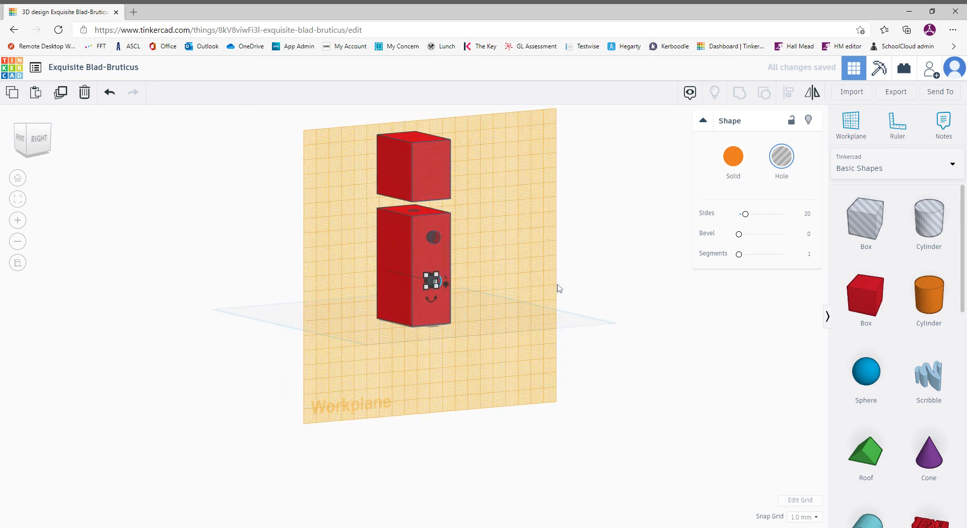
pyautogui.press('Down')
pyautogui.press('Down')
pyautogui.press('Down')
pyautogui.press('Down')
pyautogui.press('Down')
pyautogui.press('Down')
pyautogui.moveTo(507, 318); pyautogui.dragTo(538, 351, button='right')
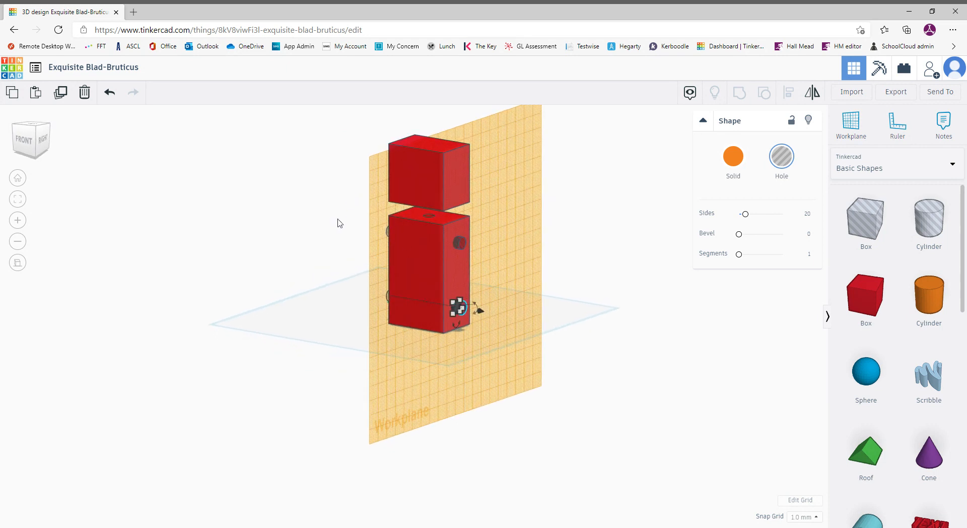
# Group the boxes with both side cylinders to cut the two through-holes, and inspect the result from several angles.
pyautogui.moveTo(338, 219); pyautogui.dragTo(522, 333)
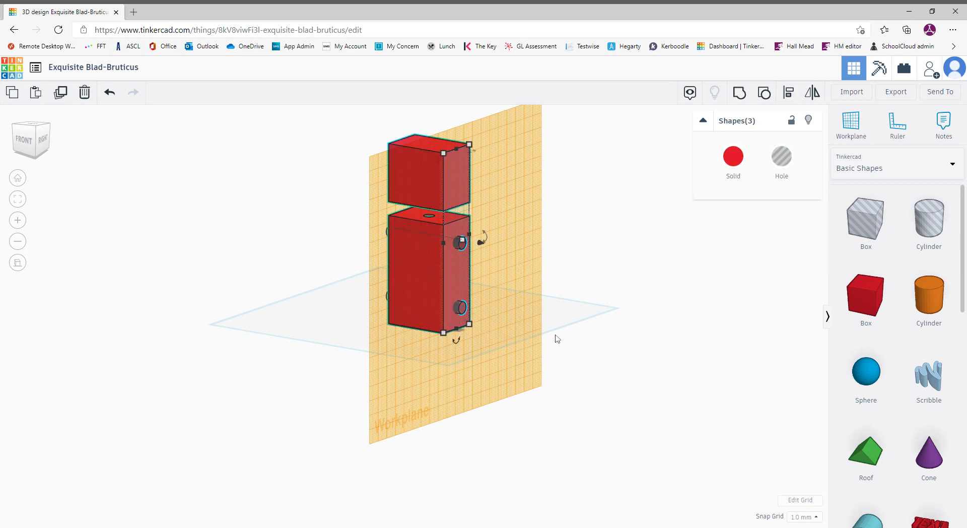
pyautogui.click(743, 99)
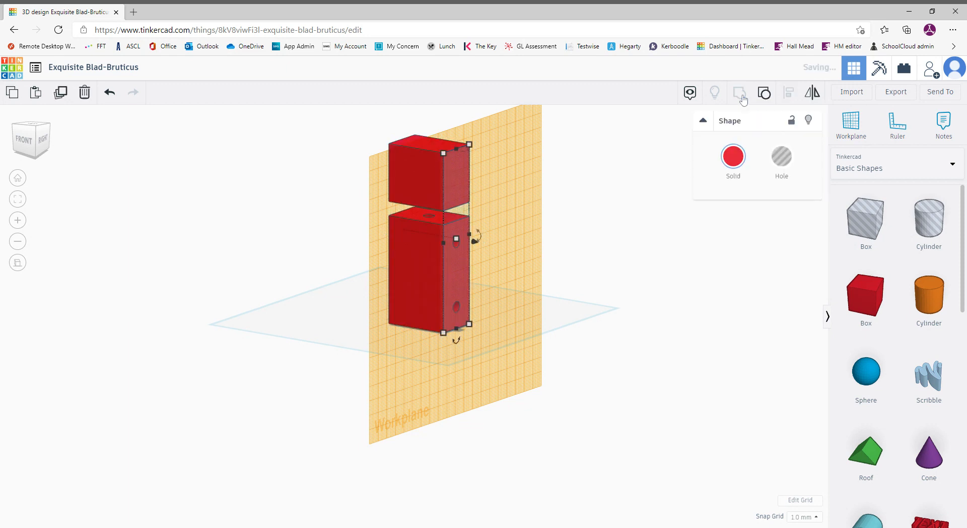
pyautogui.moveTo(512, 280); pyautogui.dragTo(278, 303, button='right')
pyautogui.moveTo(346, 343); pyautogui.dragTo(715, 362, button='right')
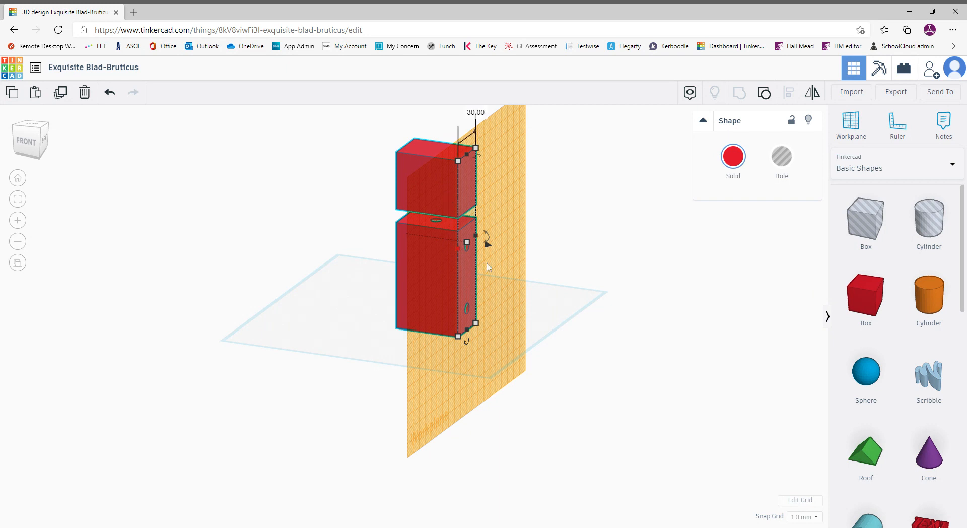
pyautogui.moveTo(557, 315)
pyautogui.mouseDown(button='right')
pyautogui.moveTo(503, 326)
pyautogui.moveTo(483, 313)
pyautogui.moveTo(485, 299)
pyautogui.moveTo(570, 308)
pyautogui.mouseUp(button='right')
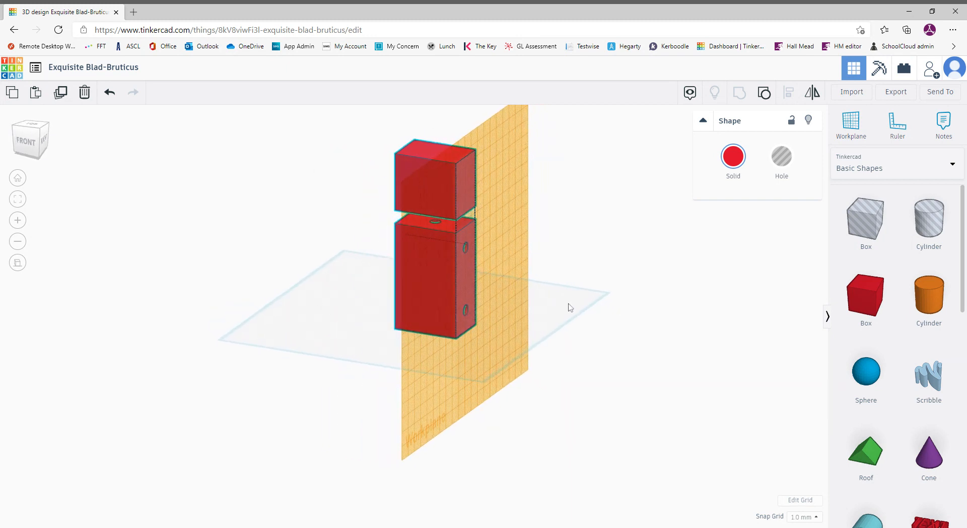